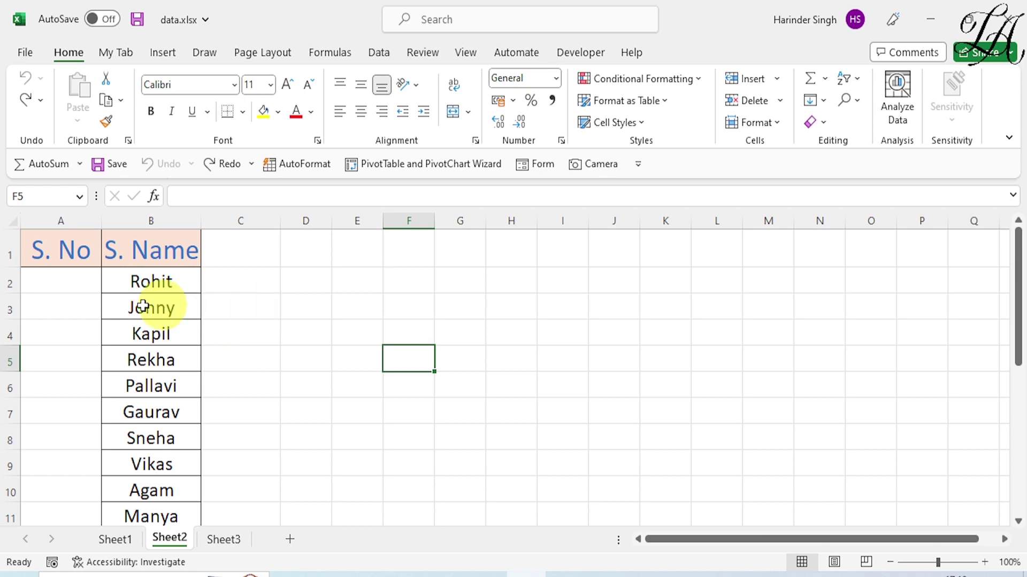
{"action": "left_click", "coordinate": [78, 286]}
{"action": "type", "text": "1"}
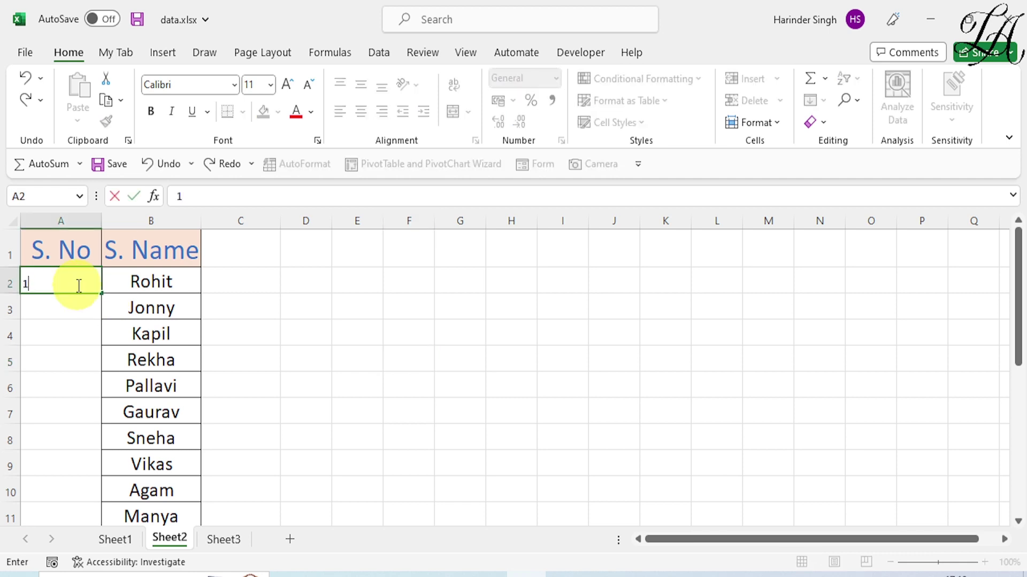
{"action": "key", "text": "Return"}
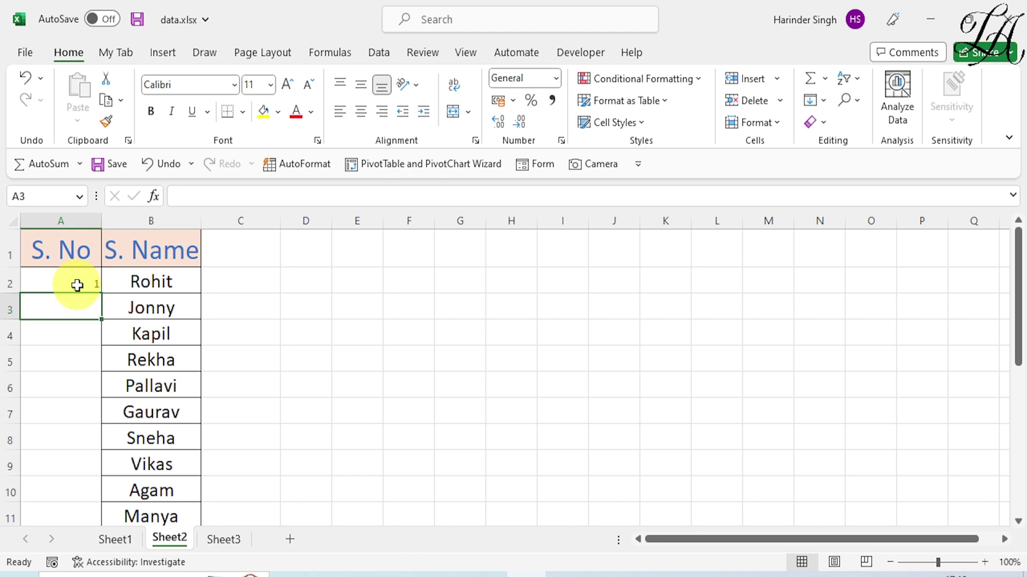
{"action": "type", "text": "2"}
{"action": "key", "text": "Return"}
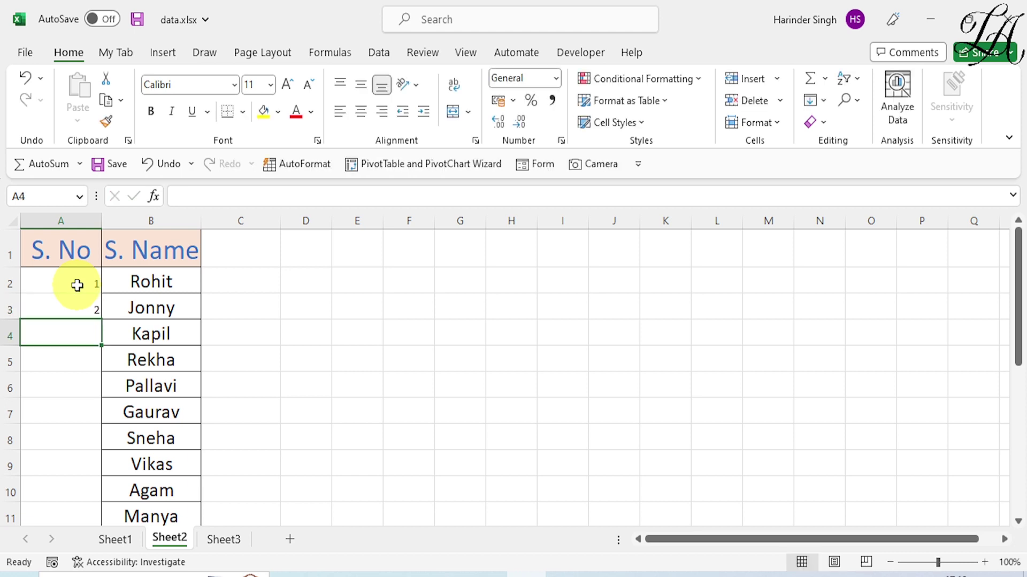
{"action": "left_click_drag", "start_coordinate": [77, 285], "coordinate": [83, 314]}
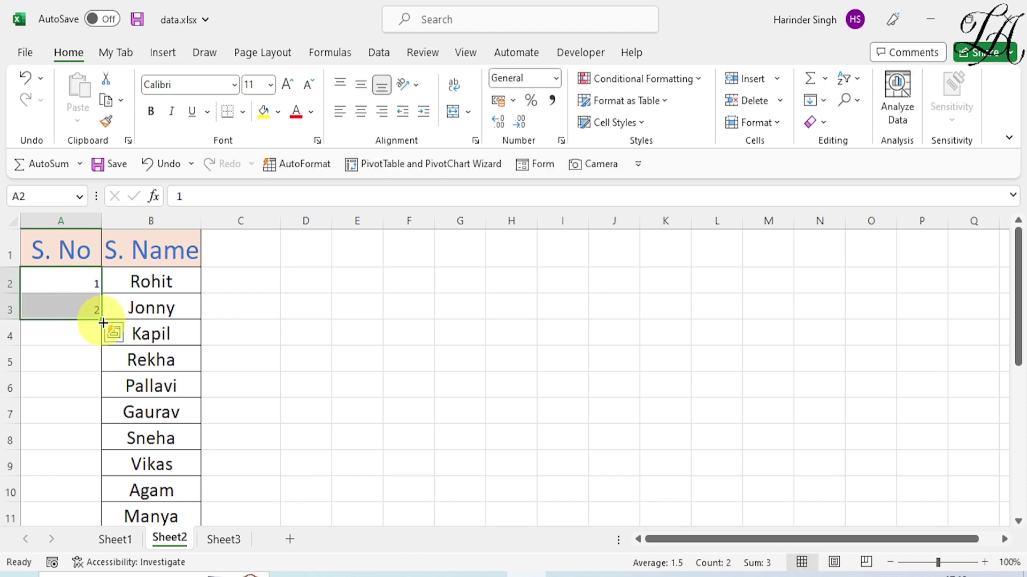
{"action": "double_click", "coordinate": [101, 318]}
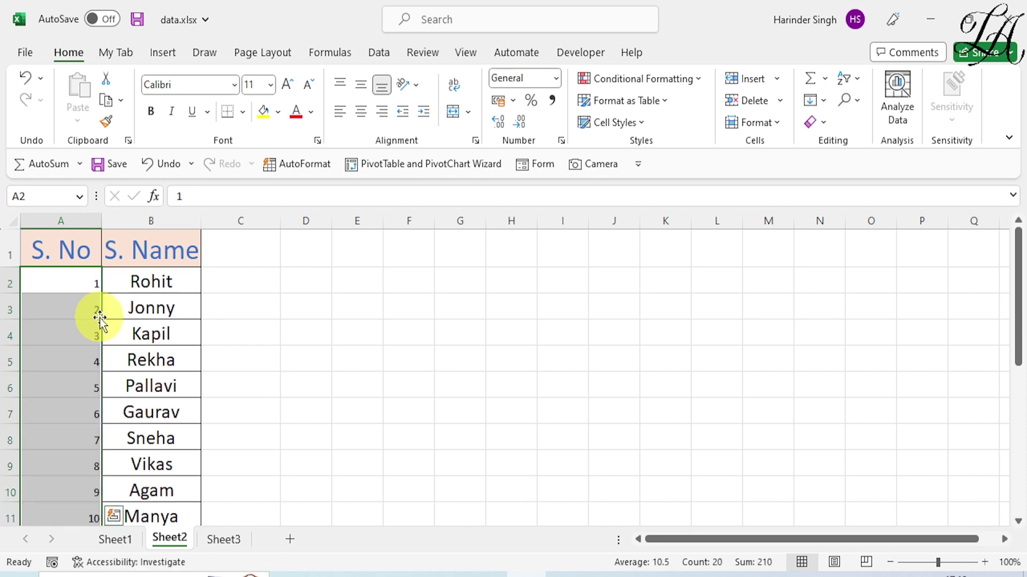
{"action": "scroll", "coordinate": [81, 342], "scroll_direction": "down", "scroll_amount": 1}
{"action": "scroll", "coordinate": [82, 341], "scroll_direction": "down", "scroll_amount": 3}
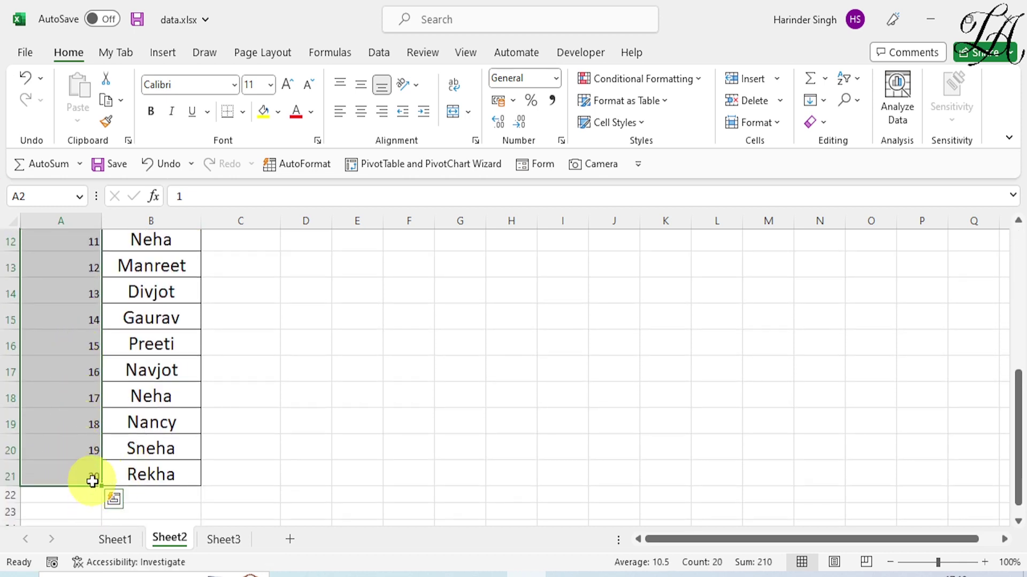
{"action": "scroll", "coordinate": [92, 481], "scroll_direction": "up", "scroll_amount": 3}
{"action": "scroll", "coordinate": [92, 481], "scroll_direction": "up", "scroll_amount": 1}
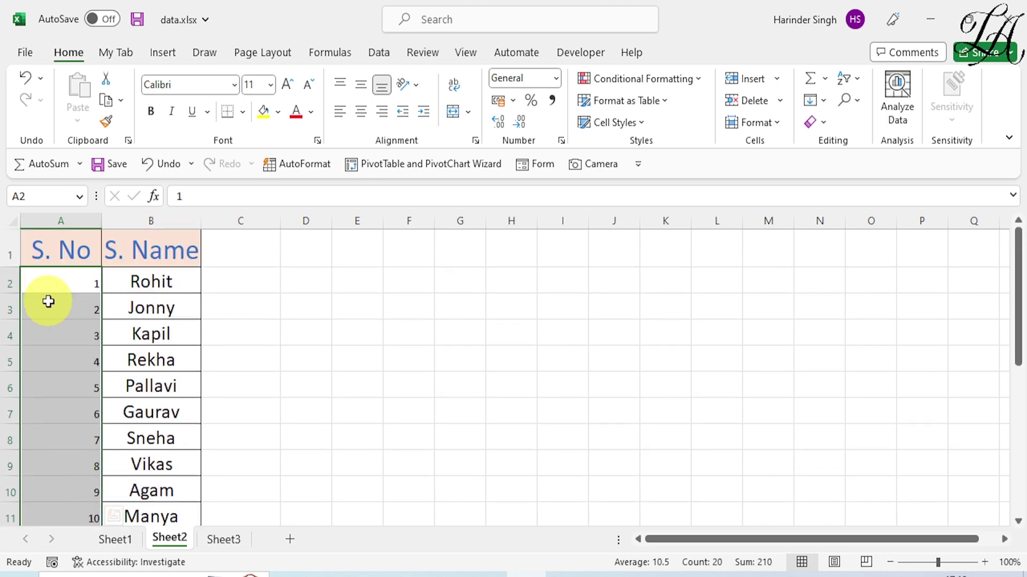
{"action": "mouse_move", "coordinate": [55, 283]}
{"action": "left_mouse_down"}
{"action": "mouse_move", "coordinate": [89, 544]}
{"action": "mouse_move", "coordinate": [77, 533]}
{"action": "left_mouse_up"}
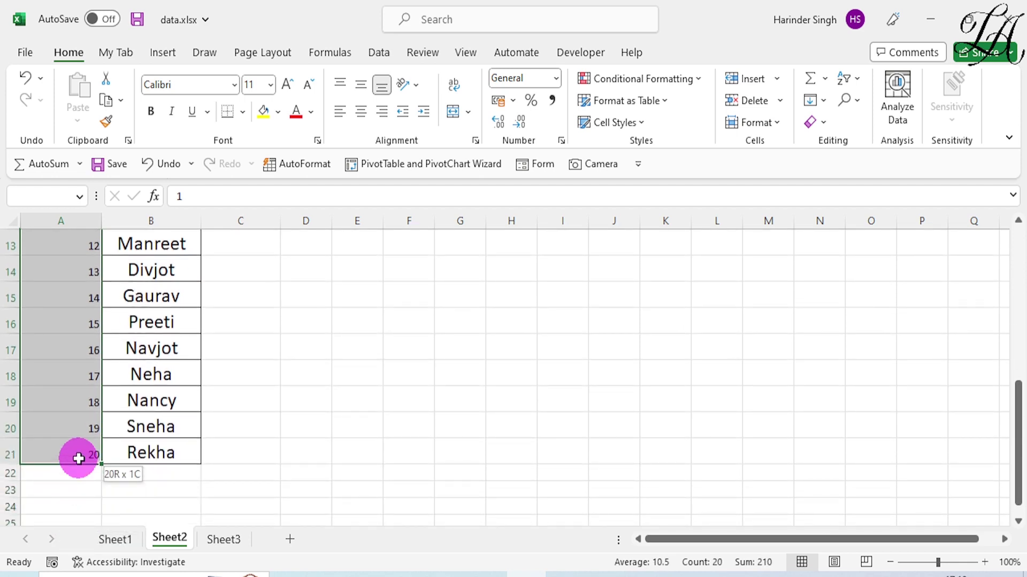
{"action": "left_click_drag", "start_coordinate": [77, 534], "coordinate": [79, 459]}
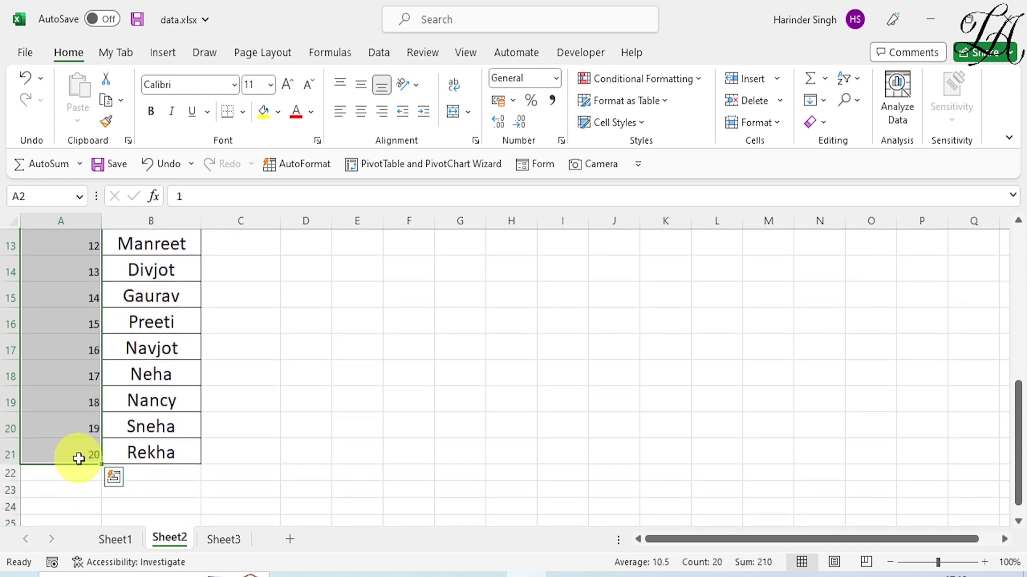
{"action": "key", "text": "Delete"}
{"action": "scroll", "coordinate": [78, 458], "scroll_direction": "up", "scroll_amount": 4}
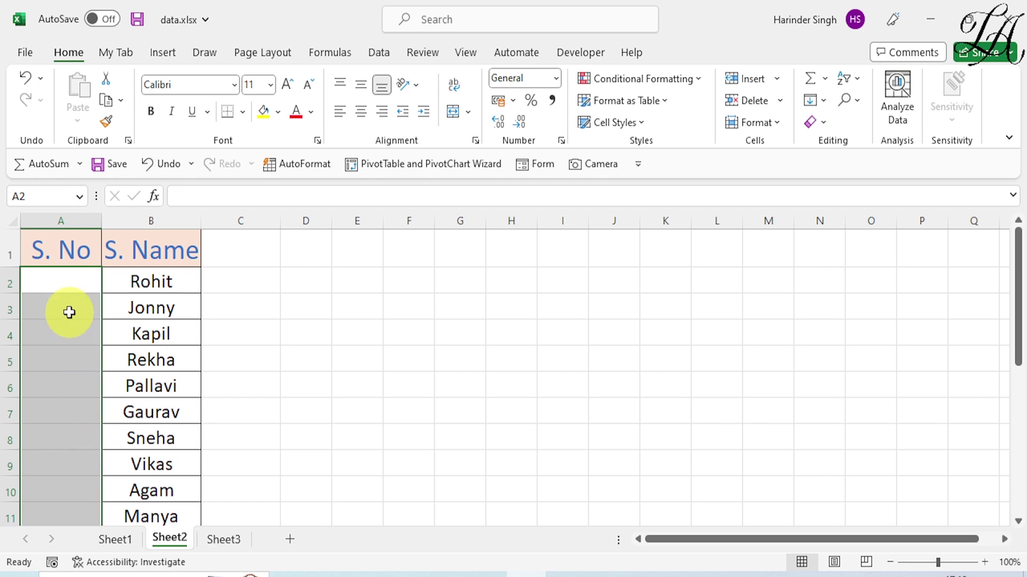
Enter =SEQUENCE(20) in A2 to number the S. No column 1 to 20
{"action": "left_click", "coordinate": [57, 282]}
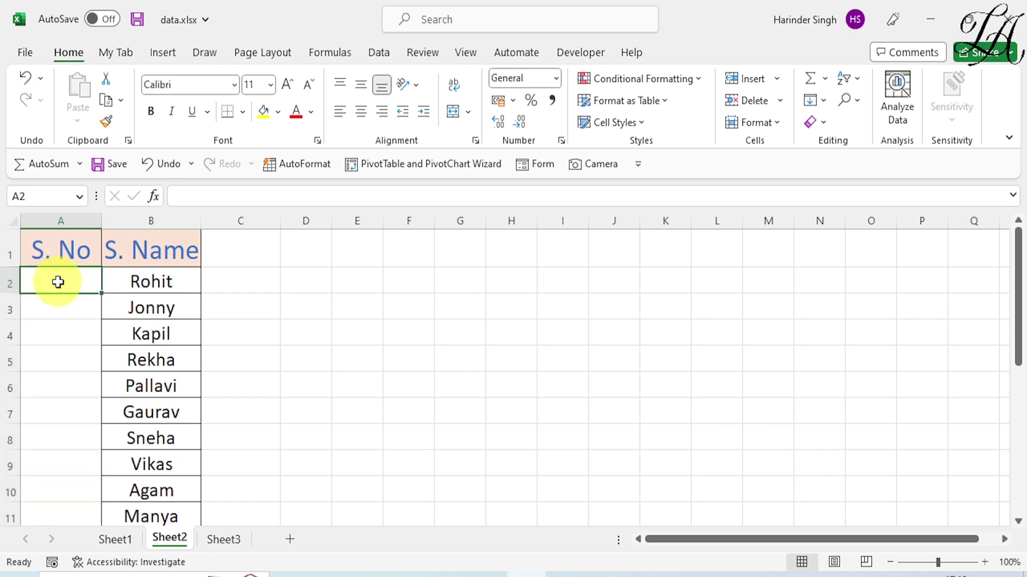
{"action": "type", "text": "="}
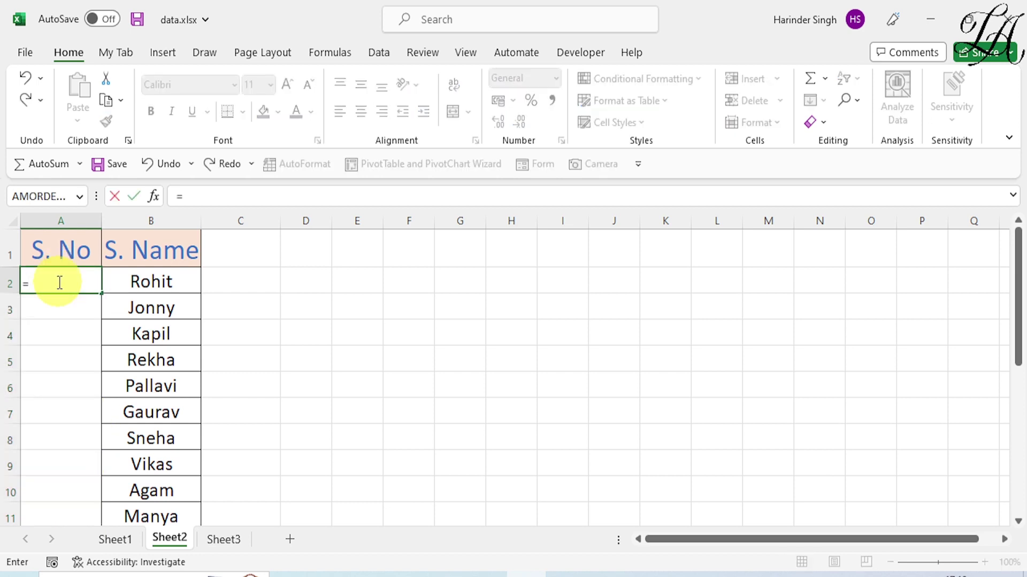
{"action": "type", "text": "sequ"}
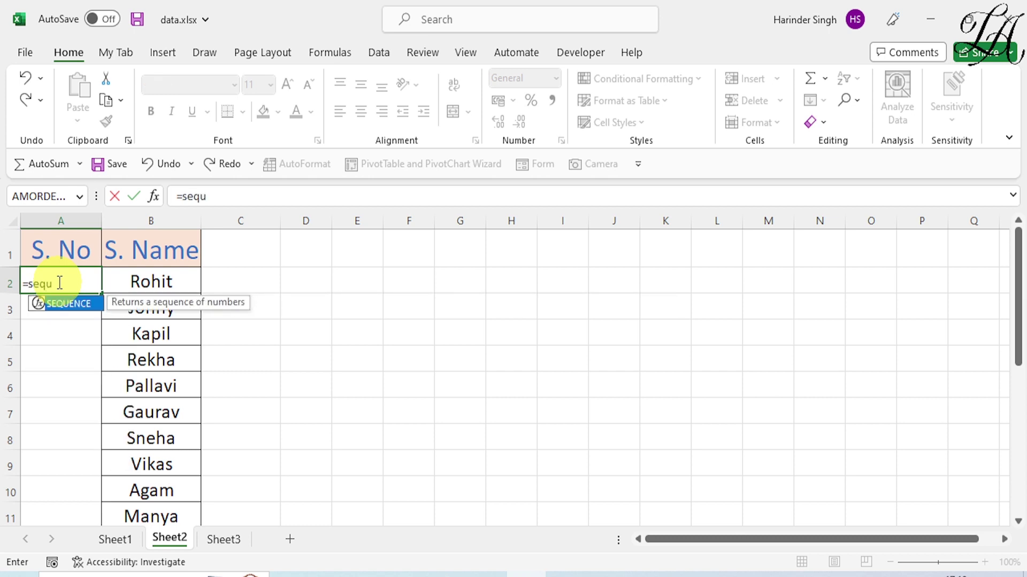
{"action": "type", "text": "ence"}
{"action": "type", "text": "("}
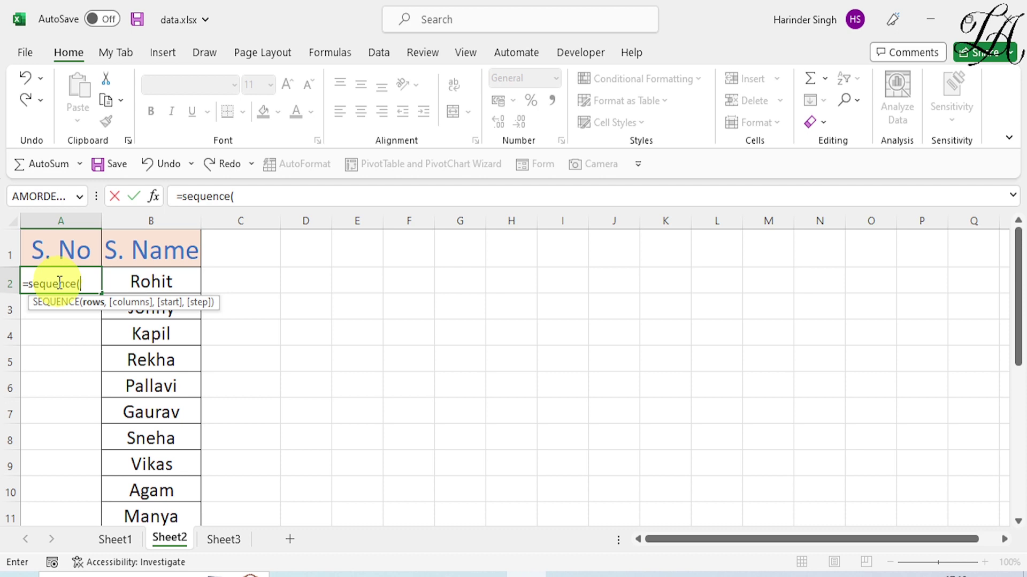
{"action": "type", "text": "2"}
{"action": "type", "text": "0)"}
{"action": "key", "text": "Return"}
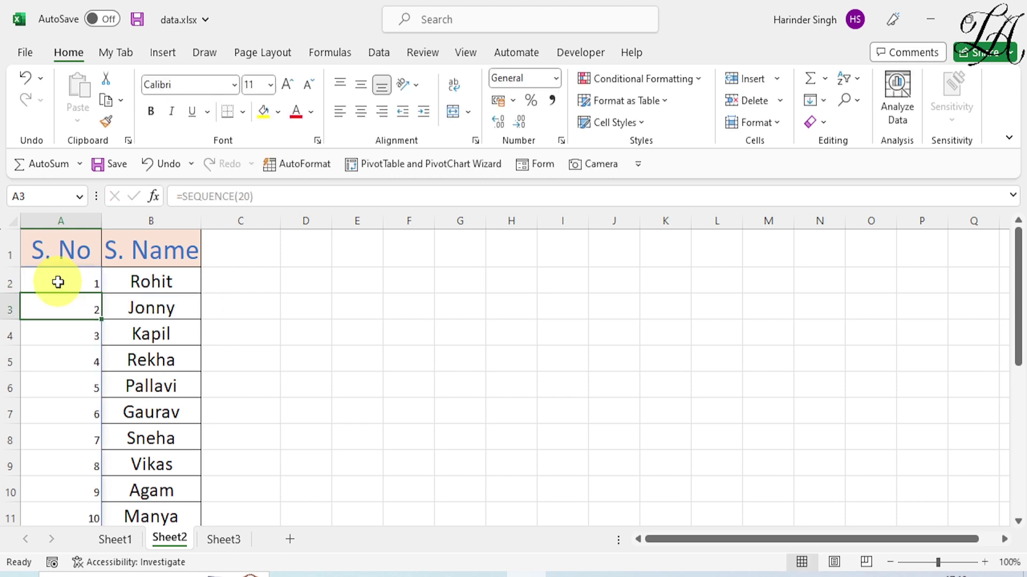
Enlarge the serial numbers in A2:A21 to font size 18
{"action": "left_click_drag", "start_coordinate": [58, 282], "coordinate": [73, 540]}
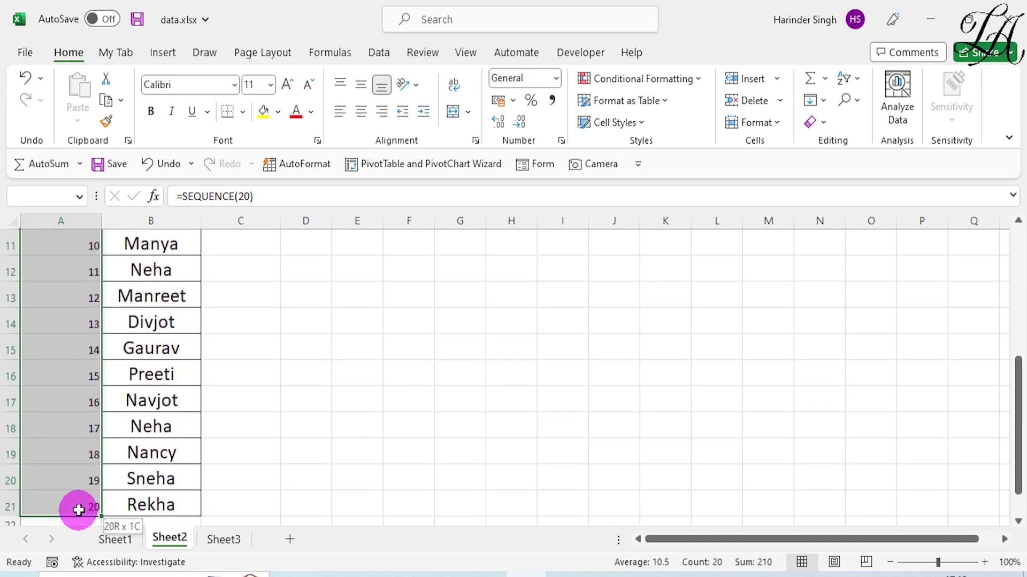
{"action": "left_click_drag", "start_coordinate": [72, 539], "coordinate": [79, 507]}
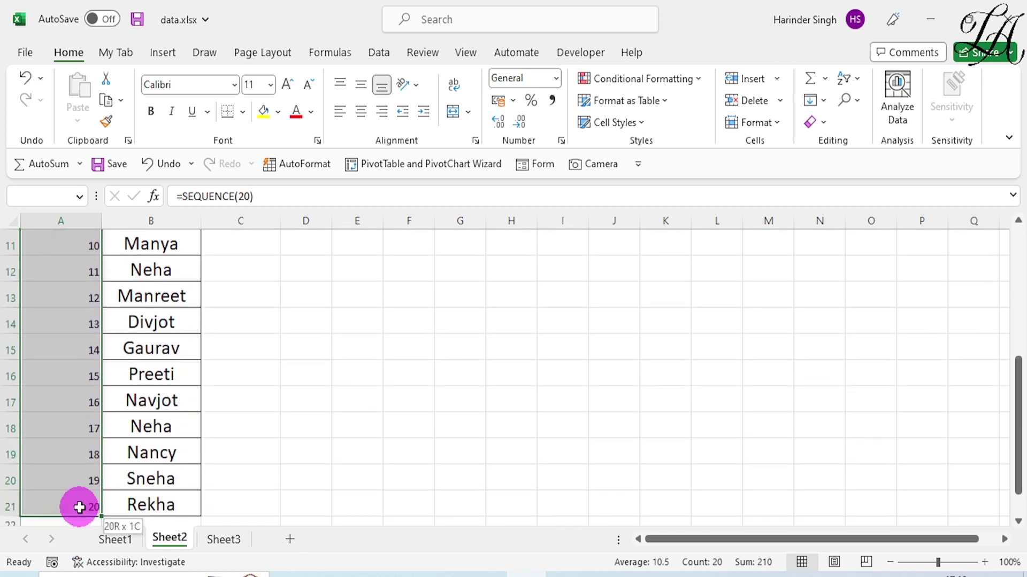
{"action": "left_click", "coordinate": [286, 84]}
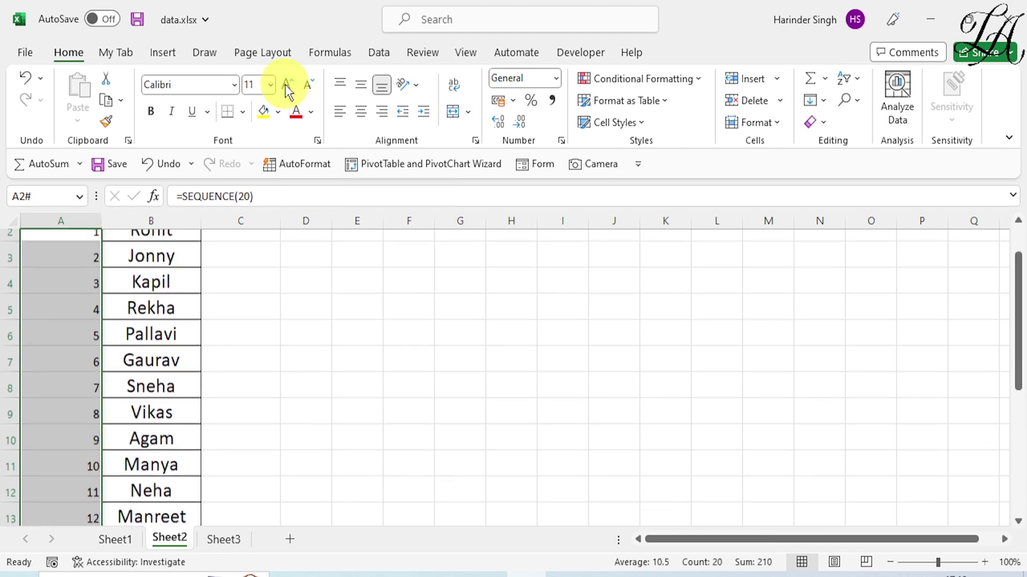
{"action": "left_click", "coordinate": [286, 85]}
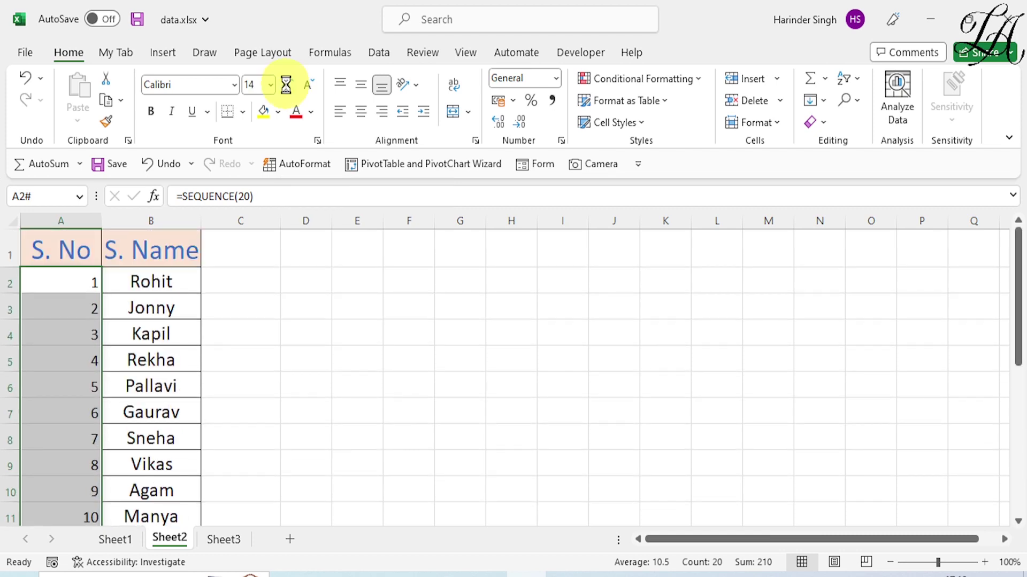
{"action": "left_click", "coordinate": [286, 86]}
{"action": "left_click", "coordinate": [285, 86]}
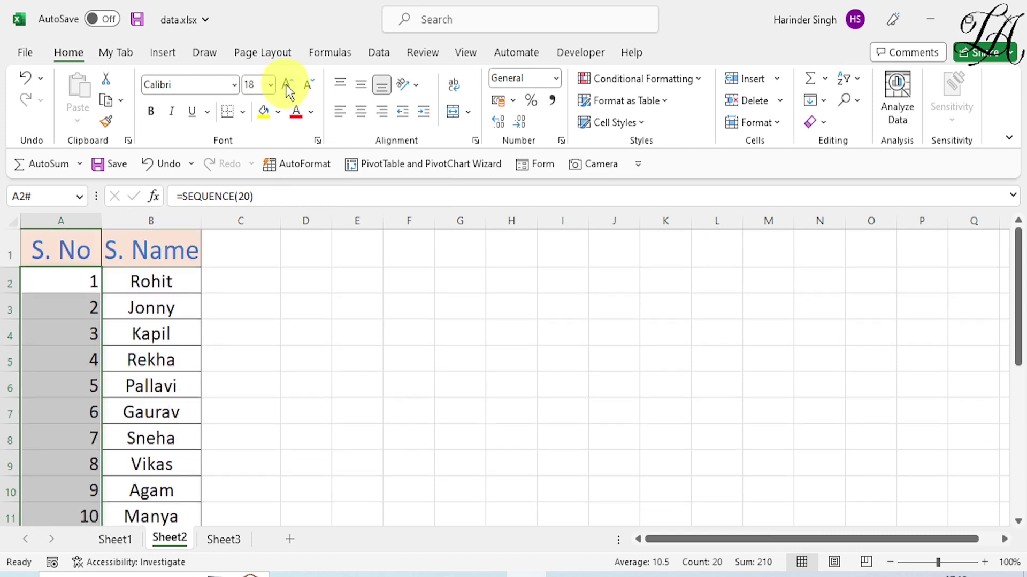
{"action": "left_click", "coordinate": [291, 316]}
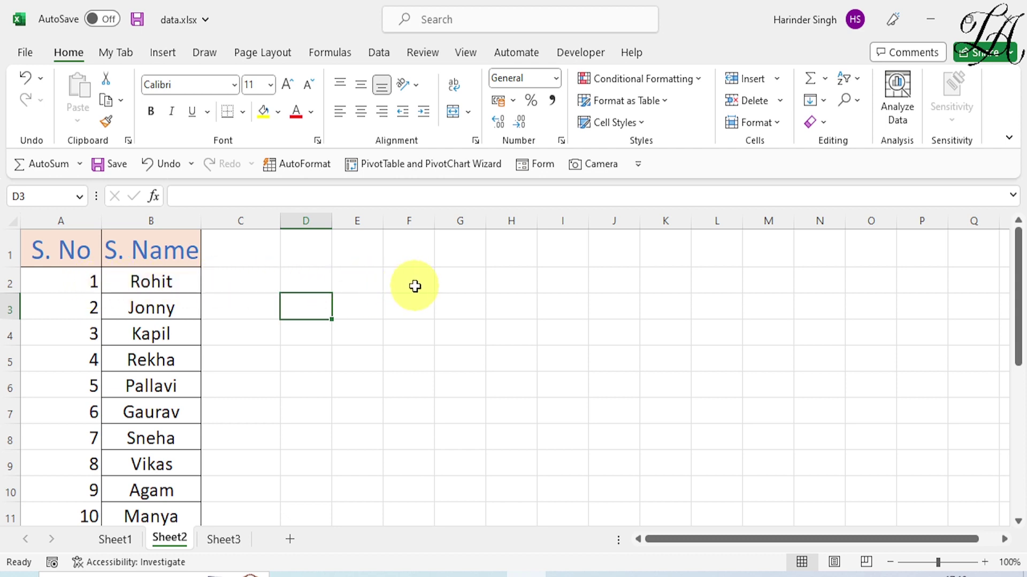
Type the label 'ID 01' into cell F2
{"action": "left_click", "coordinate": [415, 286]}
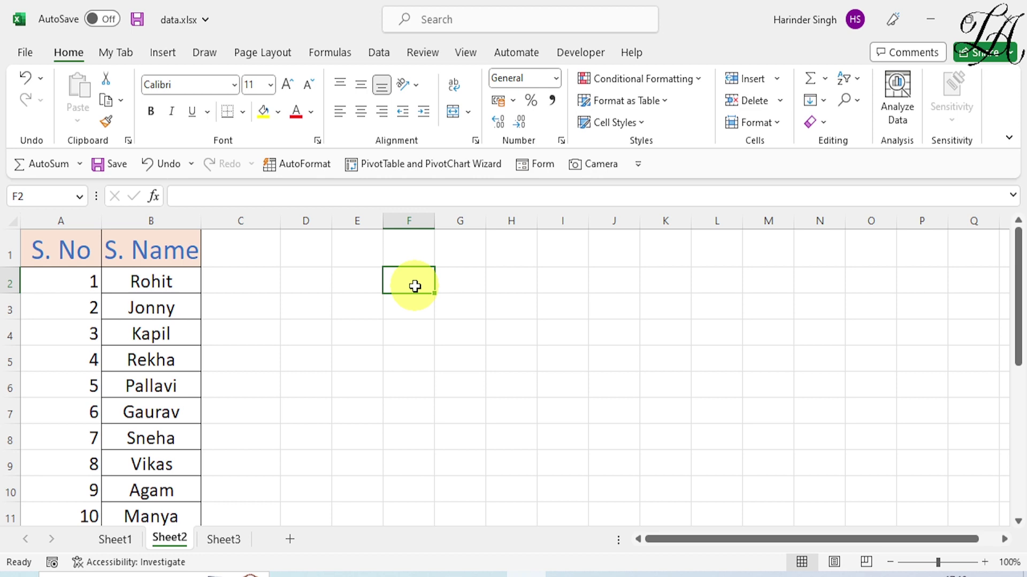
{"action": "type", "text": "I"}
{"action": "type", "text": "D "}
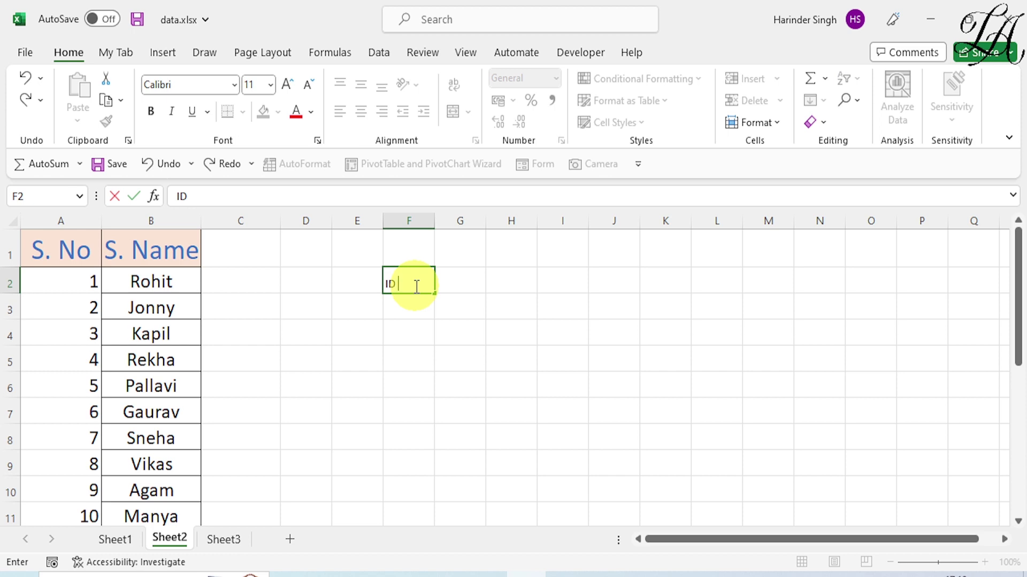
{"action": "type", "text": "01"}
{"action": "key", "text": "Return"}
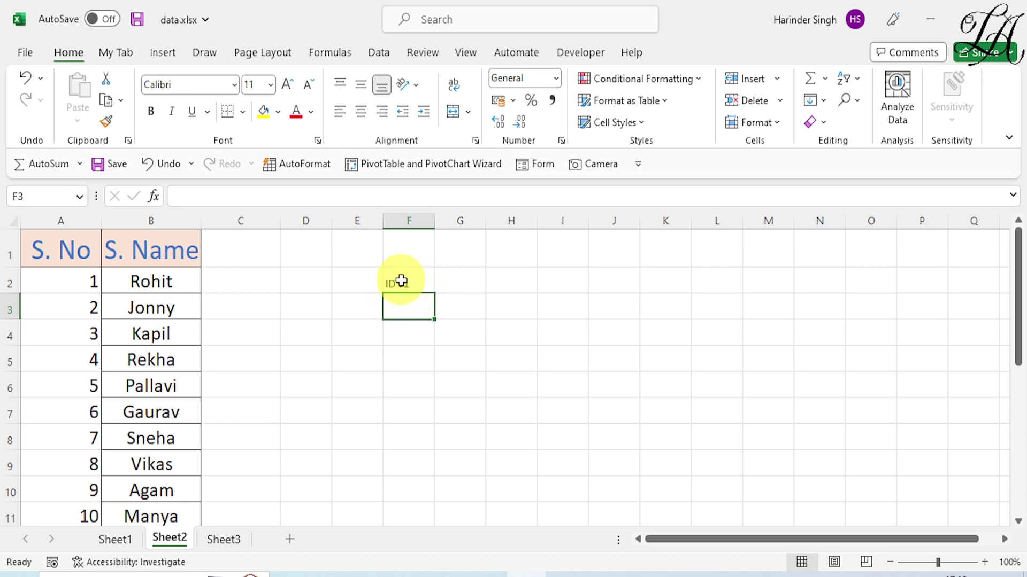
{"action": "left_click", "coordinate": [260, 284]}
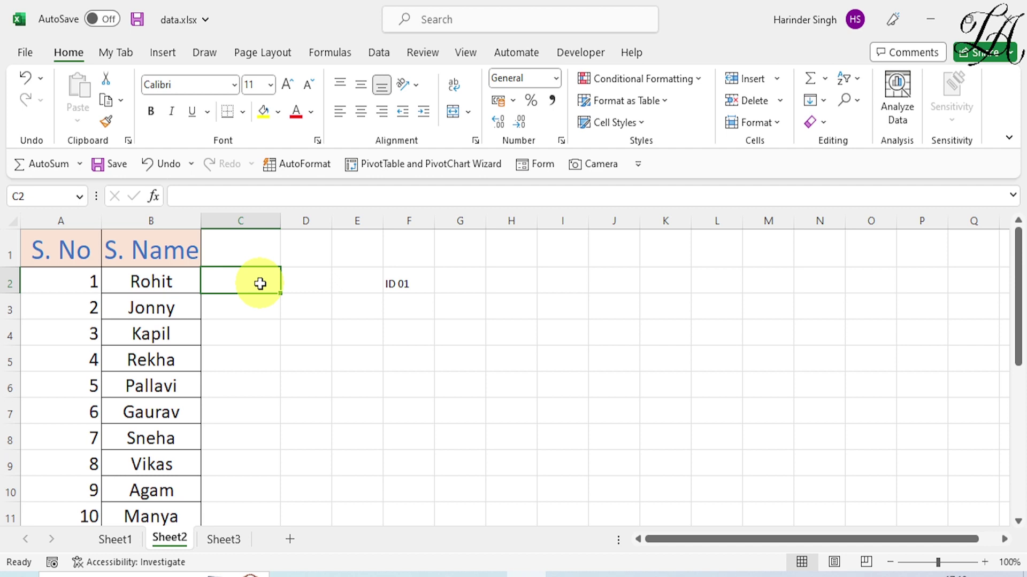
Enter ="ID"&TEXT(SEQUENCE(20),"00") in C2 so IDs ID01 onward spill down column C
{"action": "type", "text": "="}
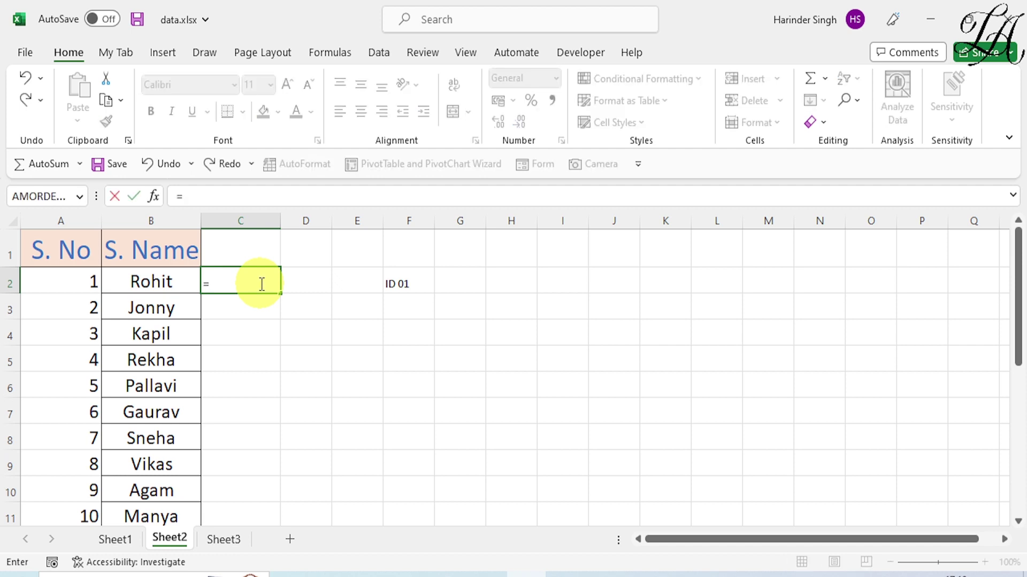
{"action": "type", "text": "\"I"}
{"action": "type", "text": "D\""}
{"action": "type", "text": "&T"}
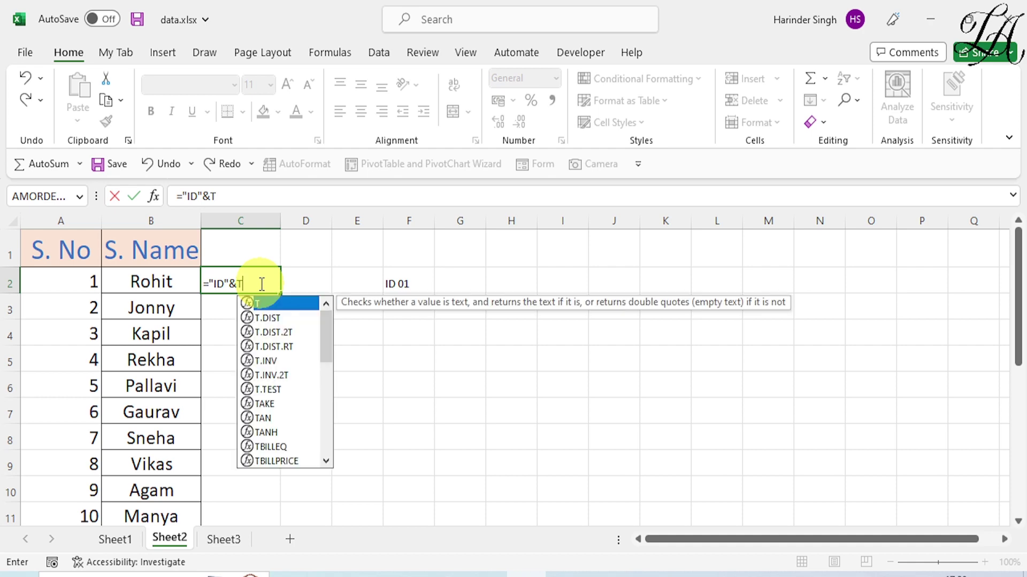
{"action": "type", "text": "EXT"}
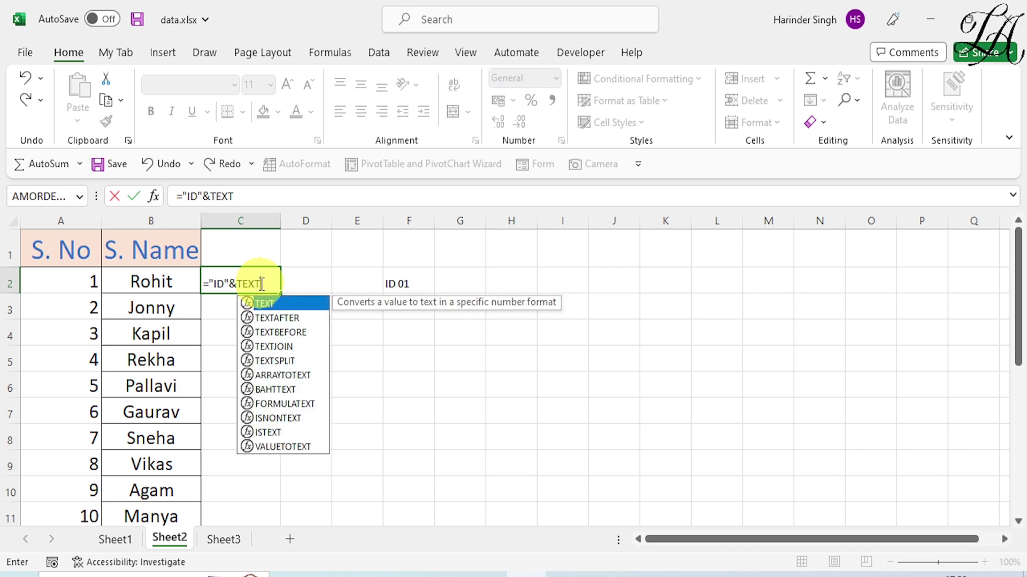
{"action": "type", "text": "("}
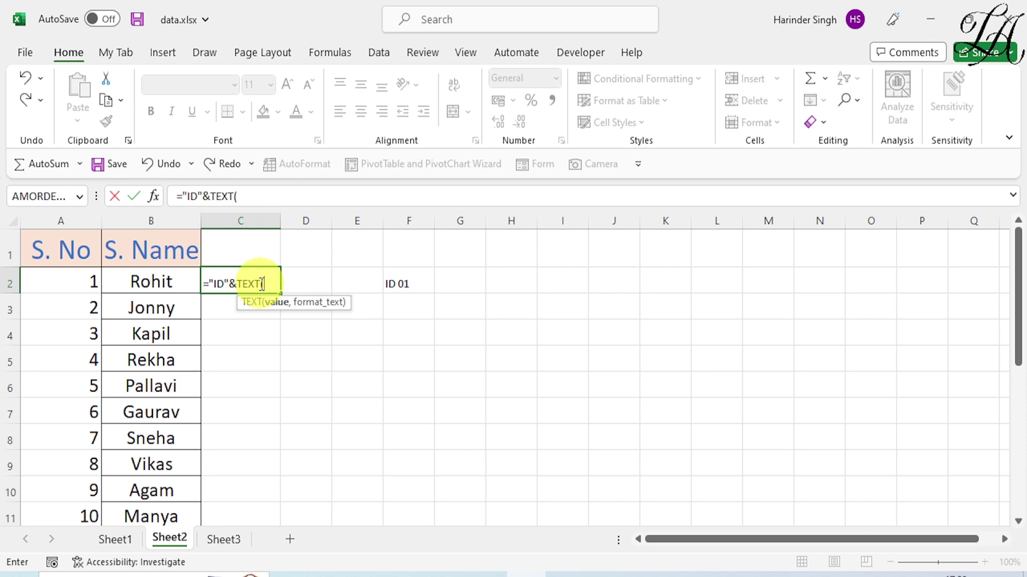
{"action": "type", "text": "SE"}
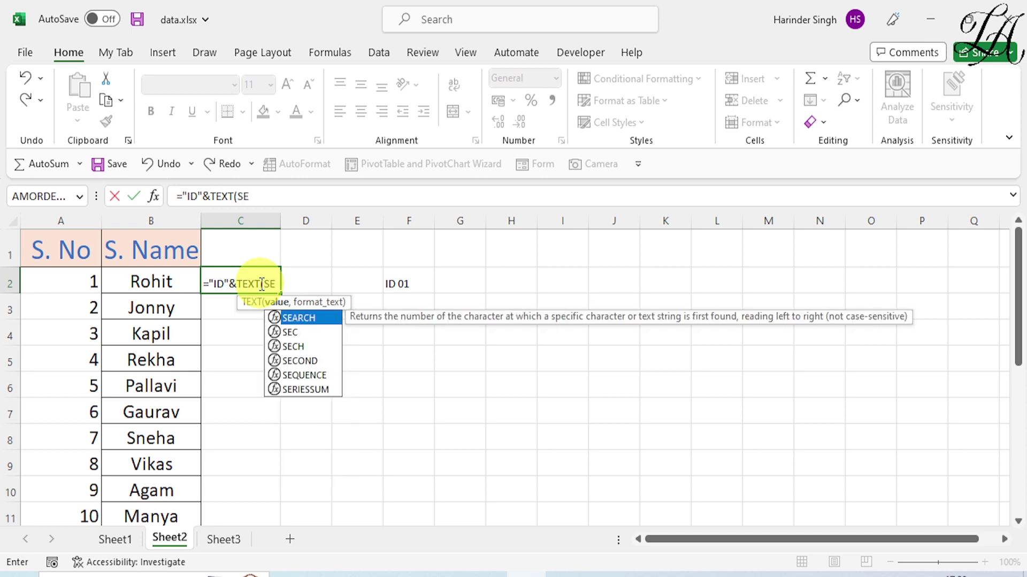
{"action": "type", "text": "QUEN"}
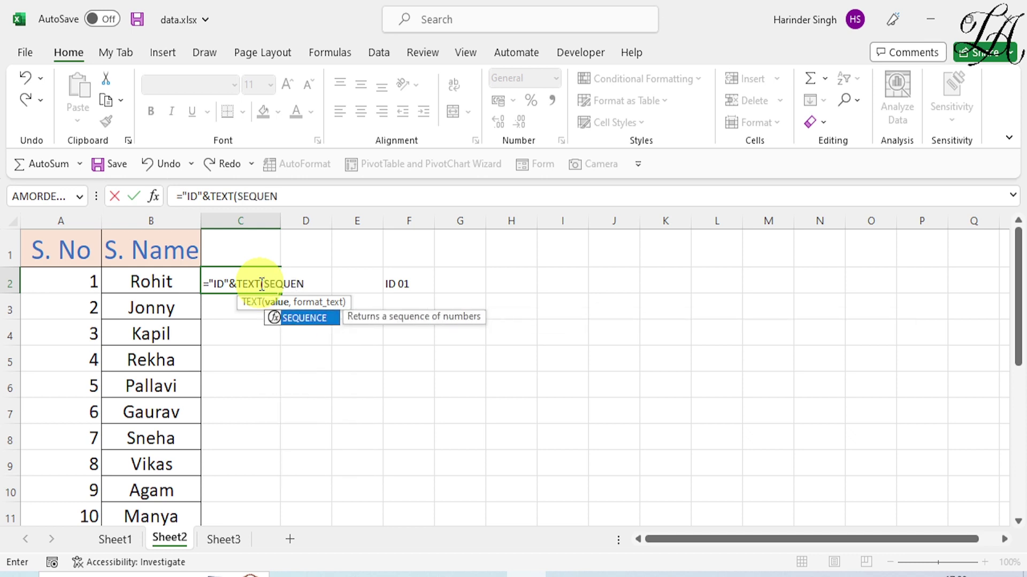
{"action": "type", "text": "CE("}
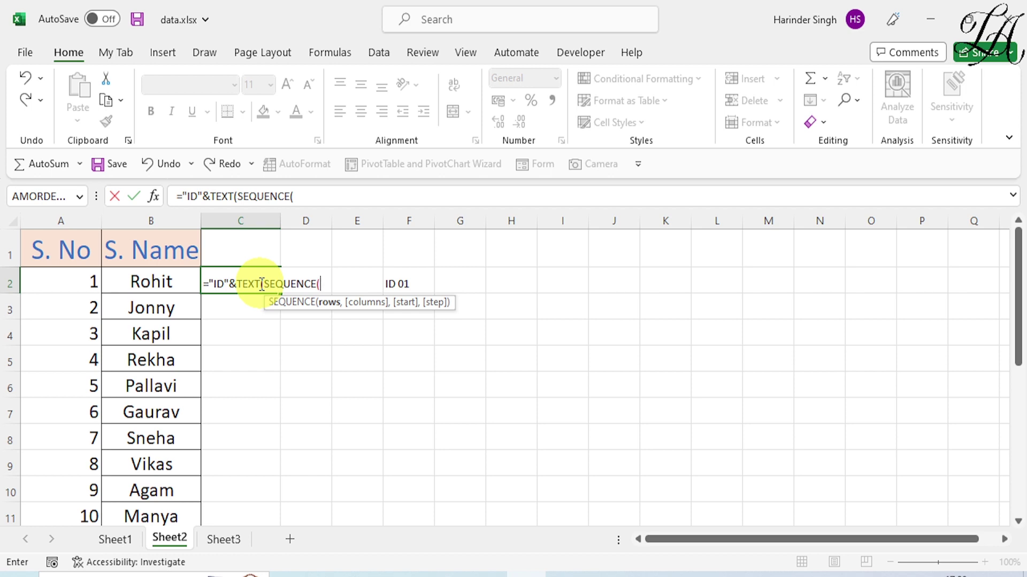
{"action": "type", "text": "20"}
{"action": "type", "text": ")"}
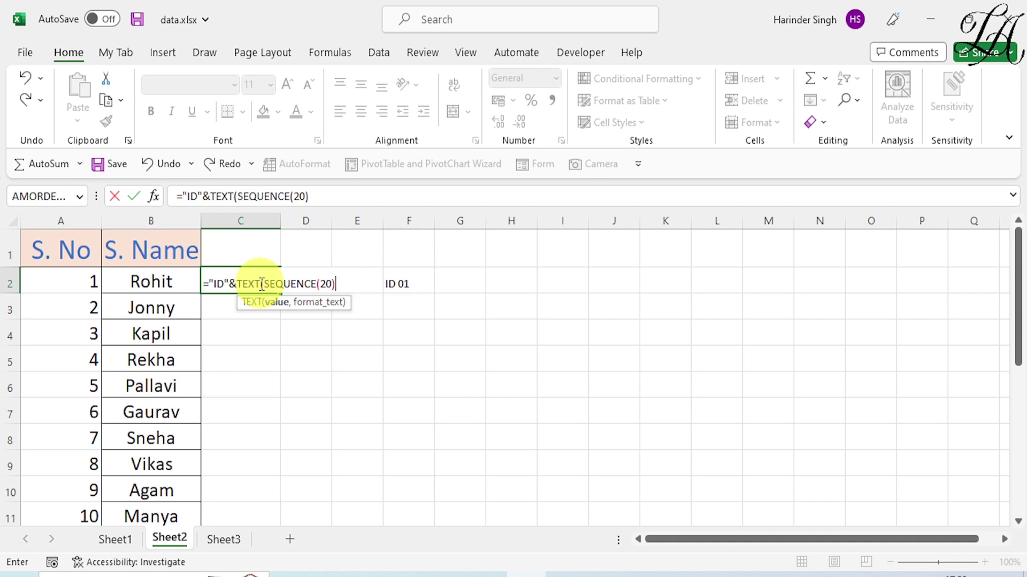
{"action": "type", "text": ","}
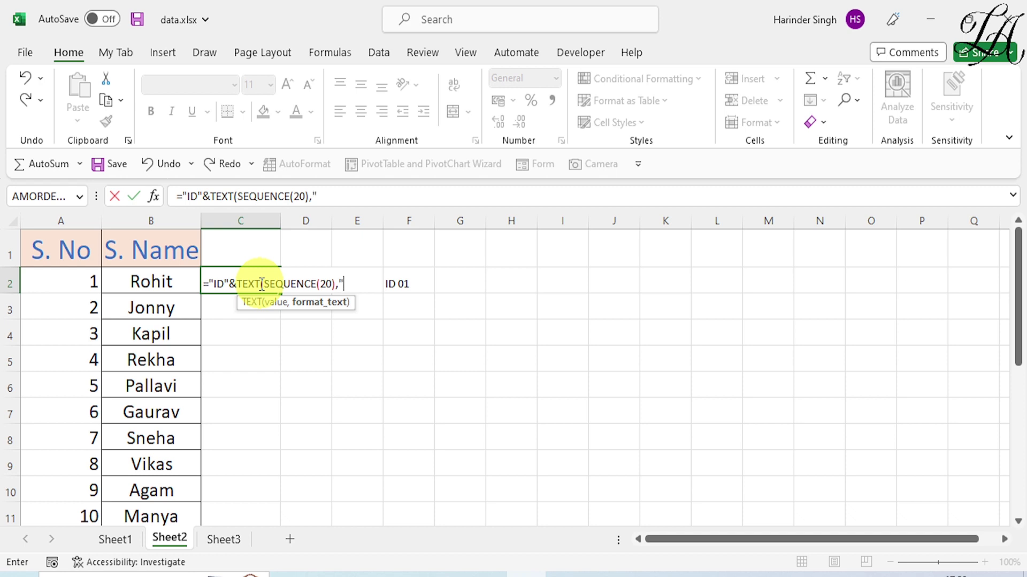
{"action": "type", "text": "00"}
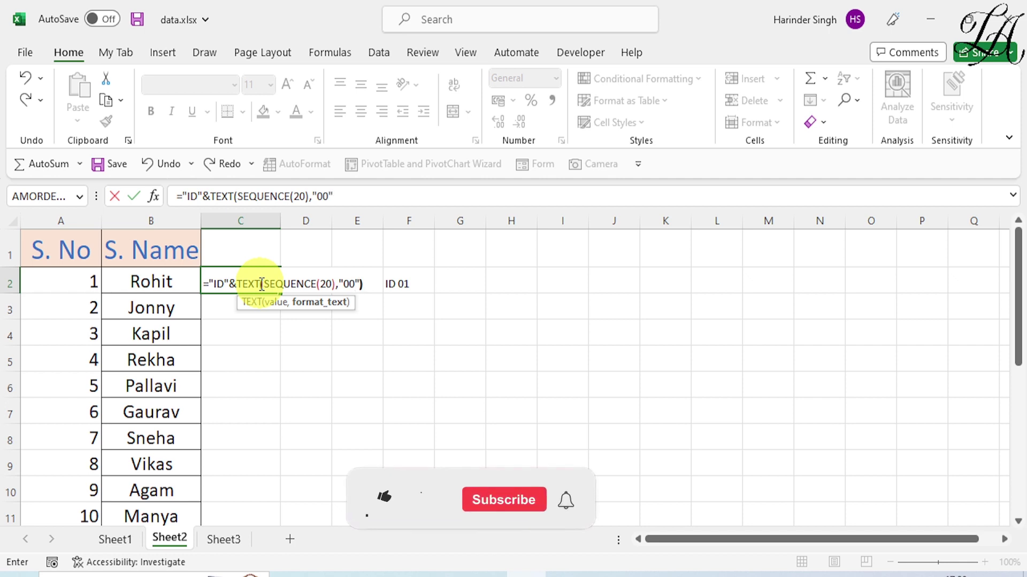
{"action": "type", "text": ")"}
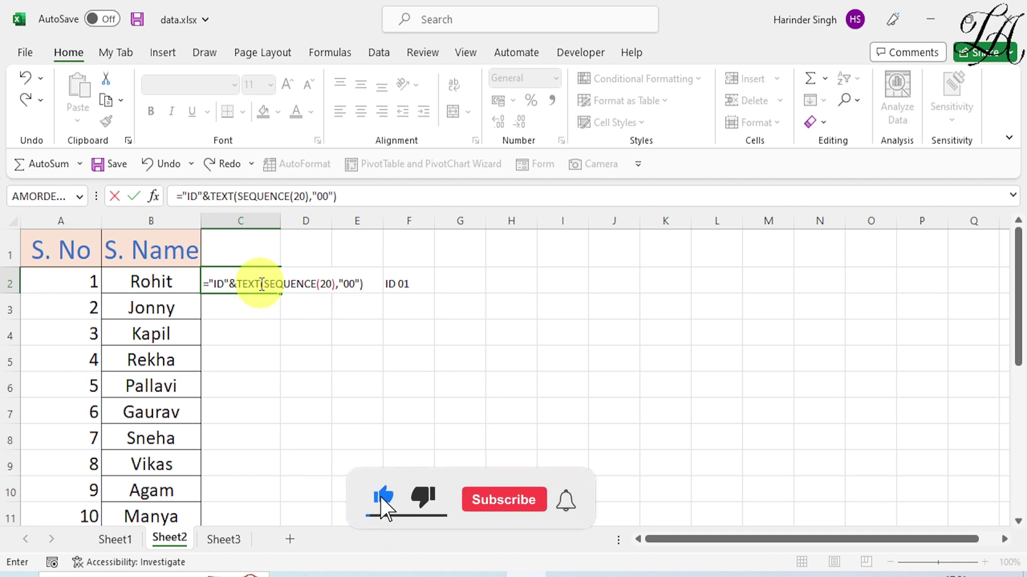
{"action": "key", "text": "Return"}
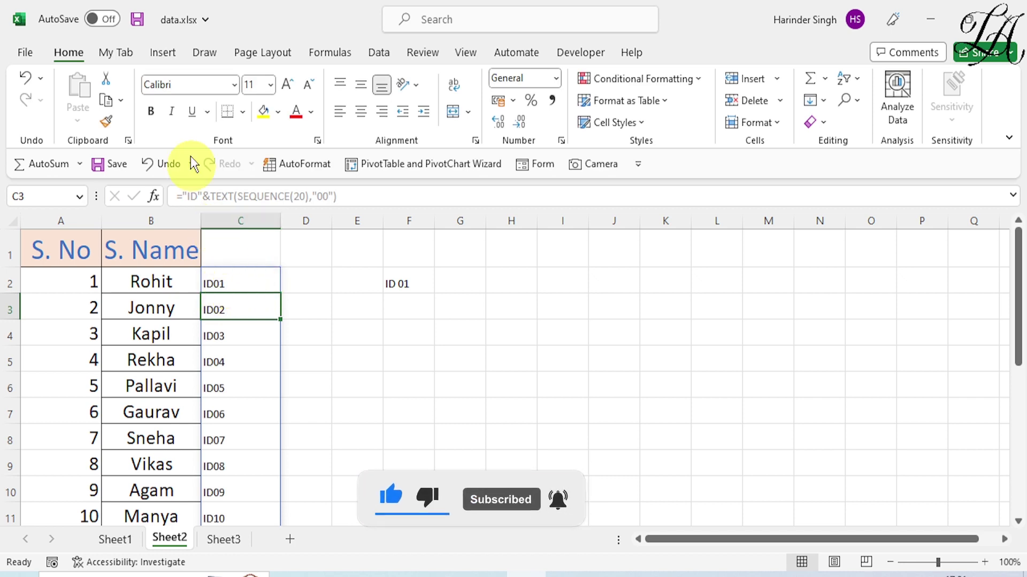
Enlarge the generated IDs in C2:C21 to font size 16
{"action": "left_click", "coordinate": [285, 84]}
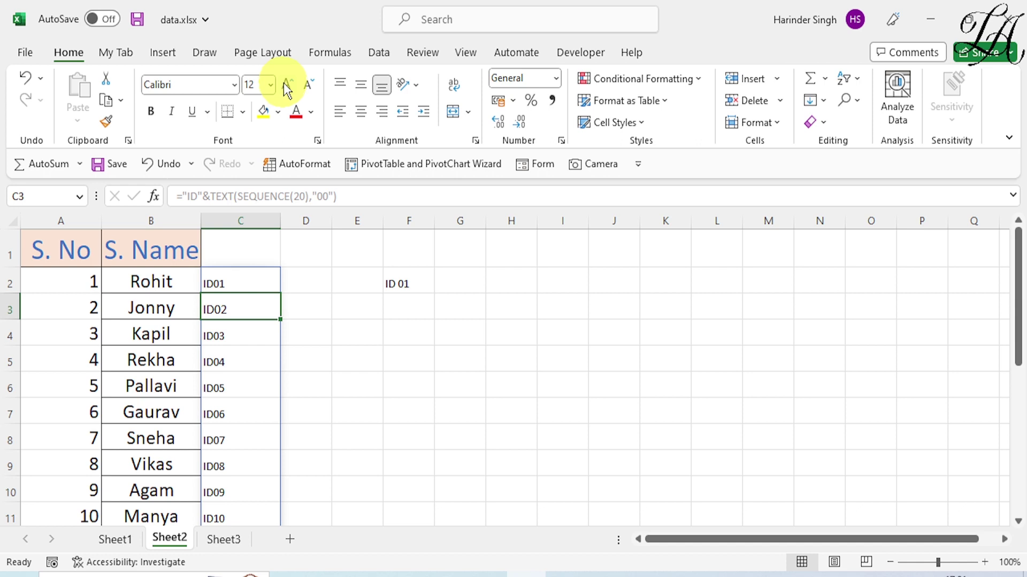
{"action": "left_click", "coordinate": [287, 85]}
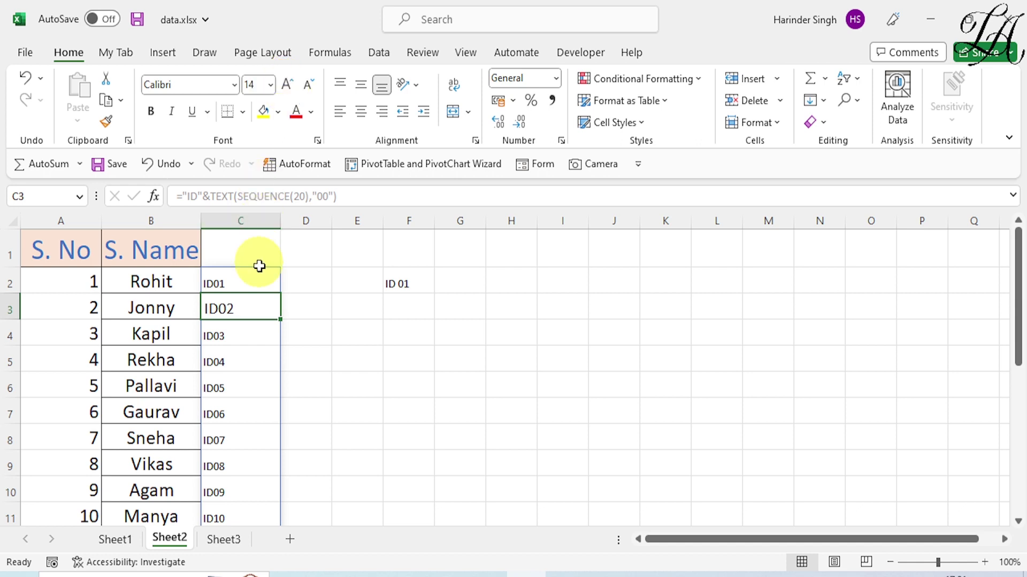
{"action": "mouse_move", "coordinate": [259, 276]}
{"action": "left_mouse_down"}
{"action": "mouse_move", "coordinate": [260, 534]}
{"action": "mouse_move", "coordinate": [258, 511]}
{"action": "left_mouse_up"}
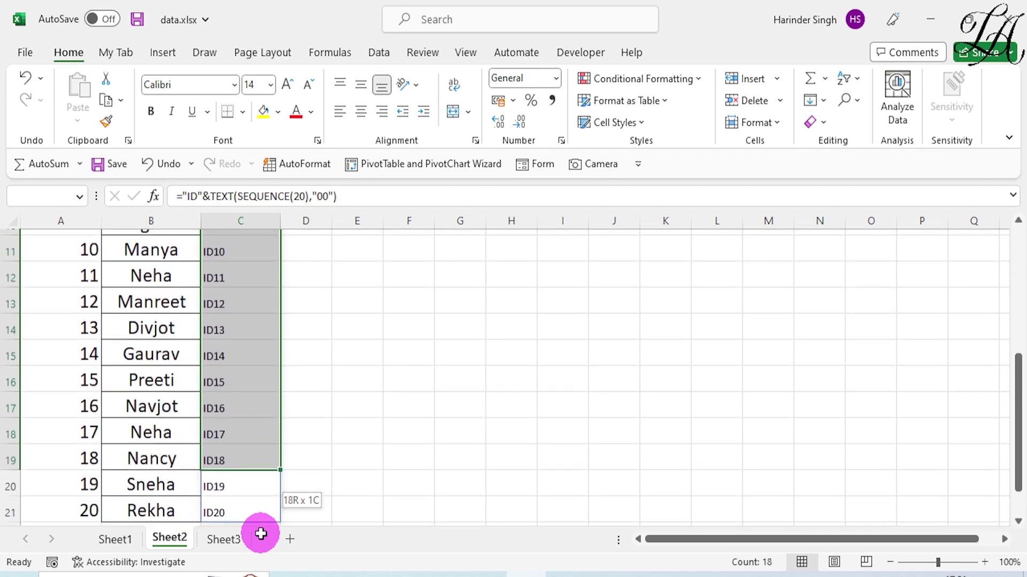
{"action": "left_click_drag", "start_coordinate": [259, 511], "coordinate": [259, 479]}
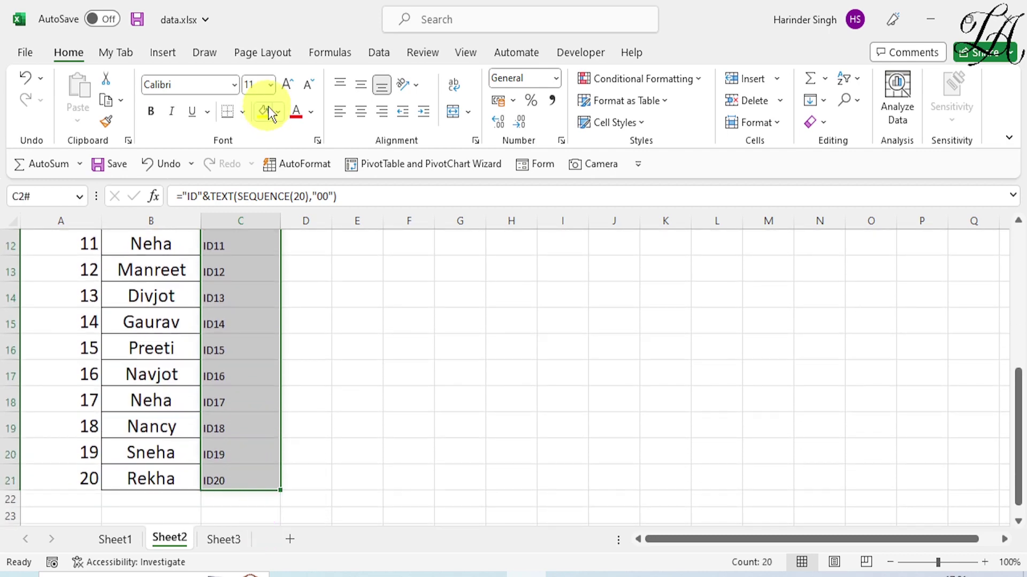
{"action": "left_click", "coordinate": [289, 84]}
{"action": "left_click", "coordinate": [288, 85]}
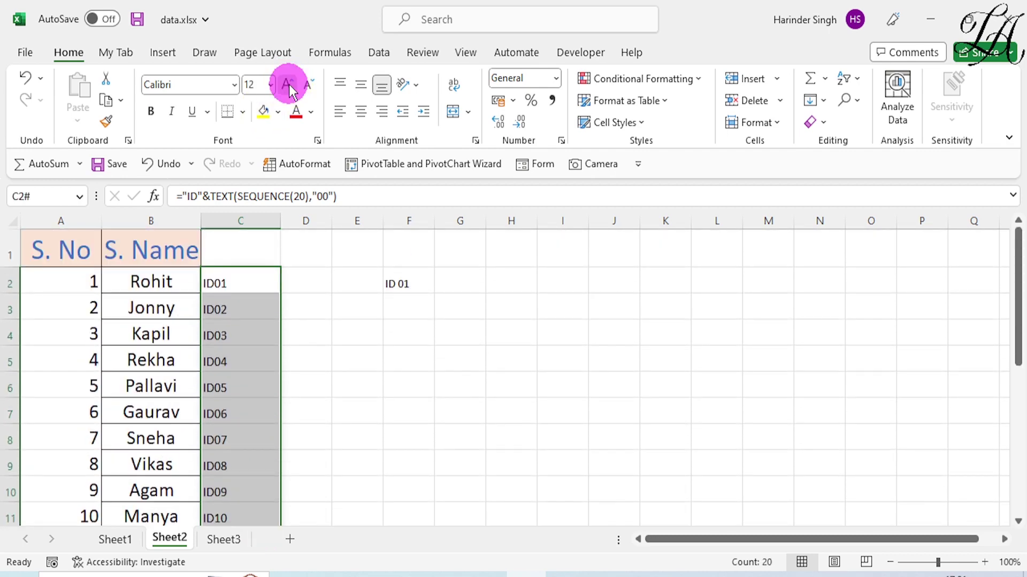
{"action": "left_click", "coordinate": [289, 85]}
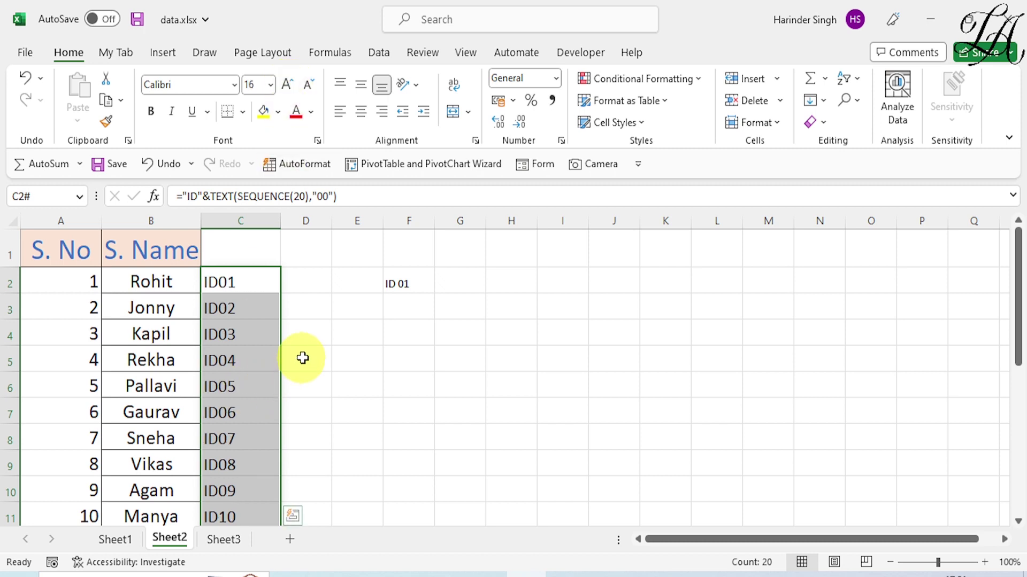
{"action": "left_click", "coordinate": [307, 333]}
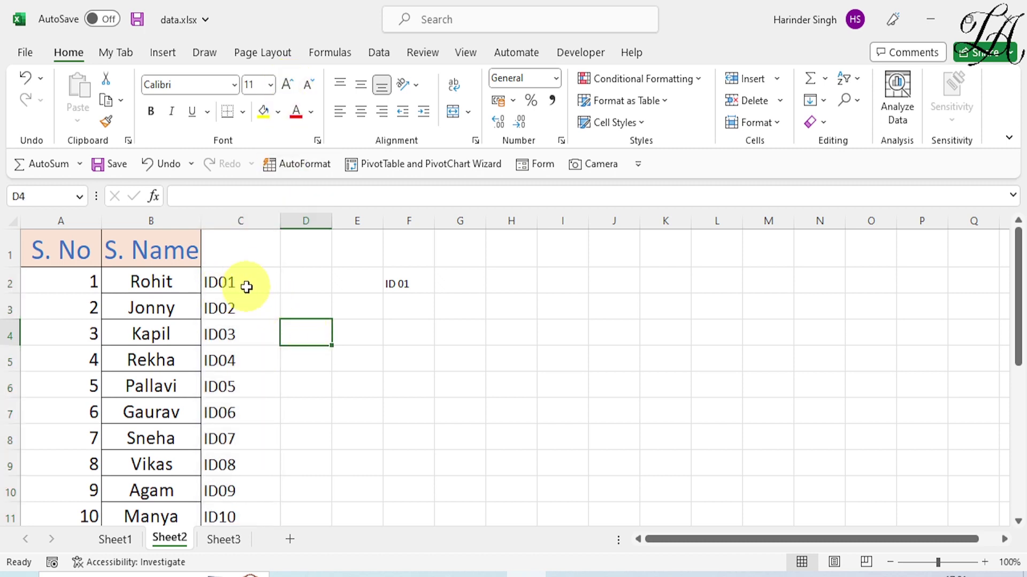
{"action": "left_click", "coordinate": [319, 325]}
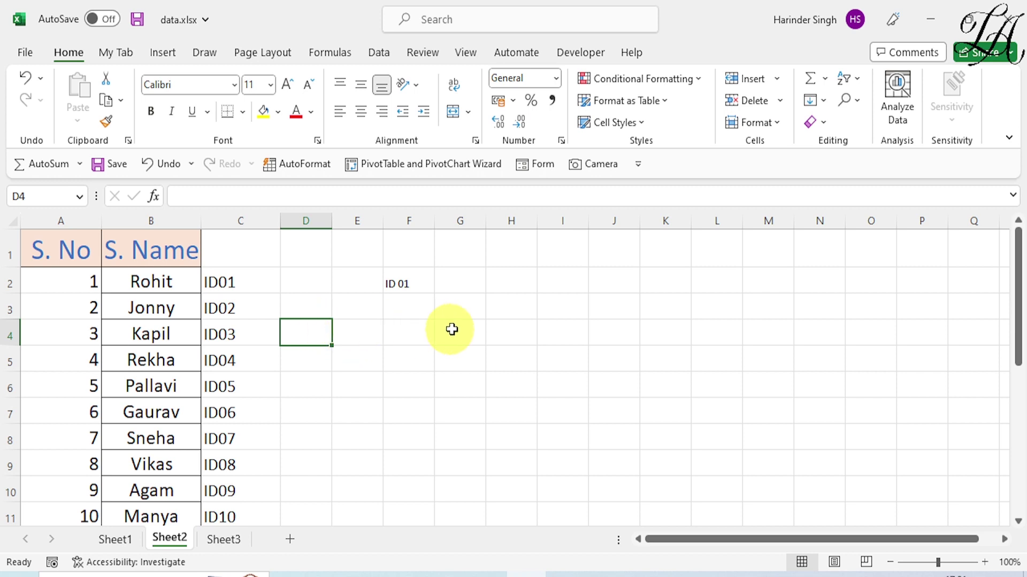
{"action": "left_click", "coordinate": [244, 286]}
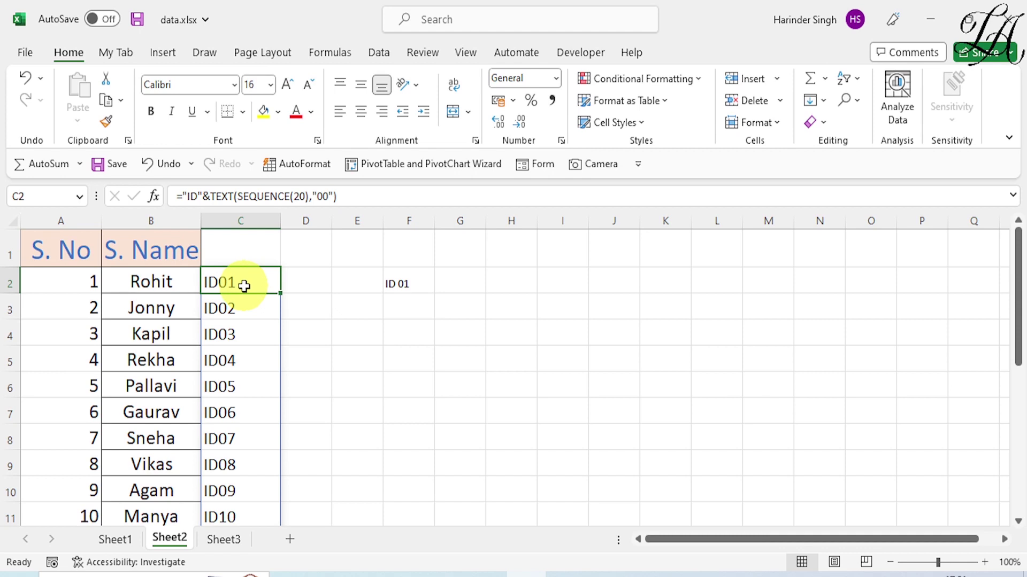
Change C2's formula to SEQUENCE(100) with "000" format, listing ID001 to ID100
{"action": "double_click", "coordinate": [244, 286]}
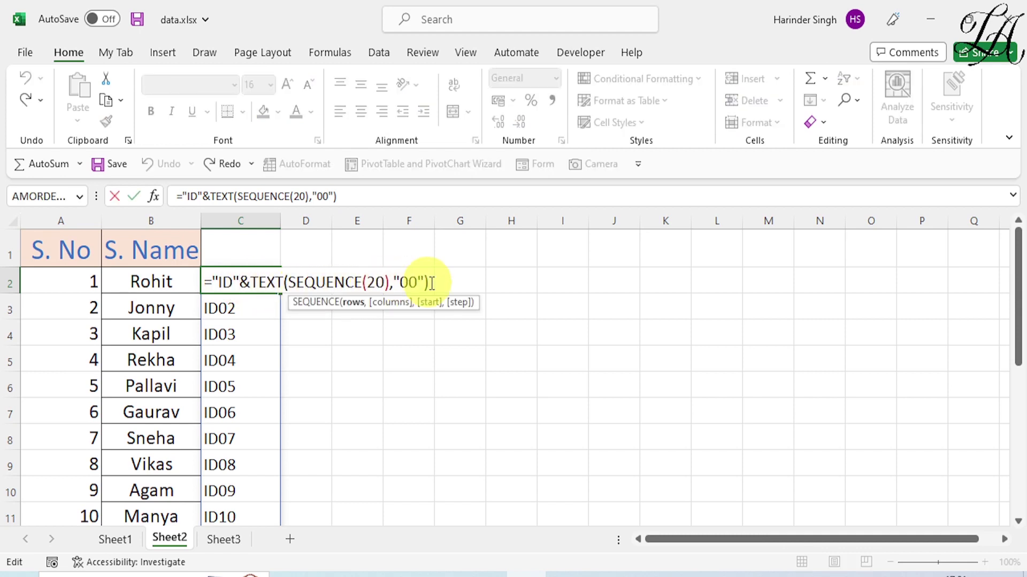
{"action": "key", "text": "BackSpace"}
{"action": "key", "text": "BackSpace"}
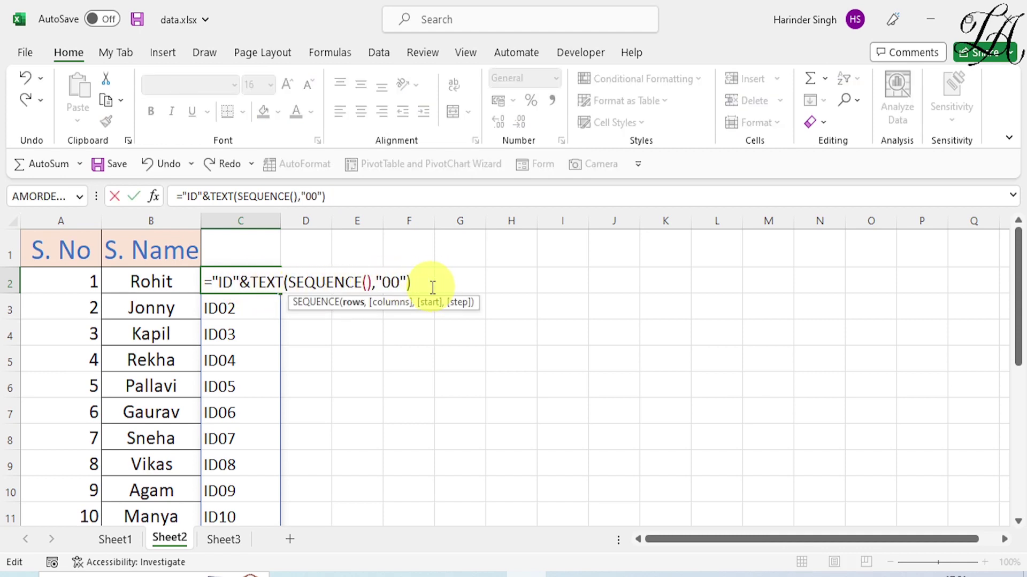
{"action": "type", "text": "100"}
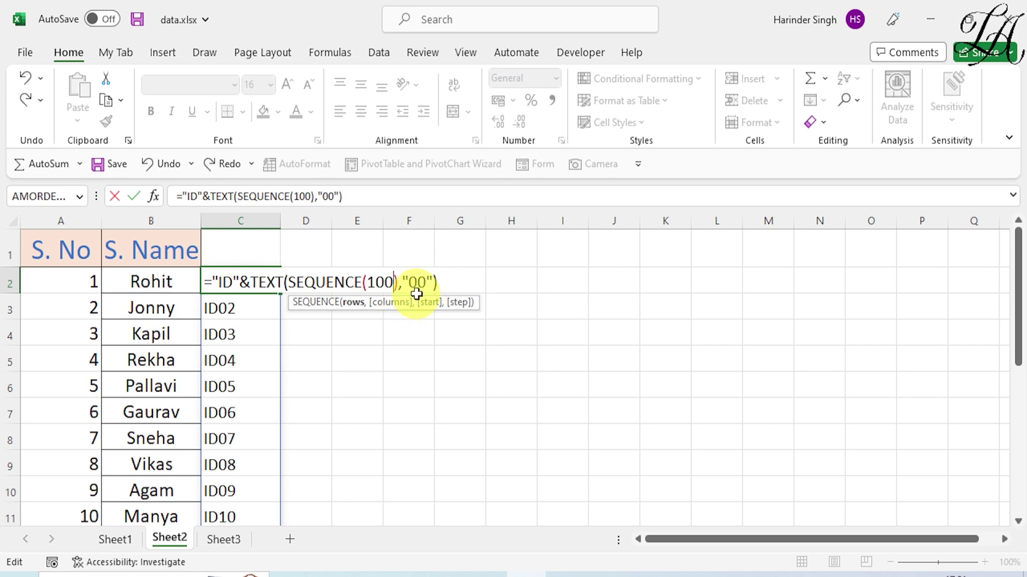
{"action": "left_click", "coordinate": [424, 284]}
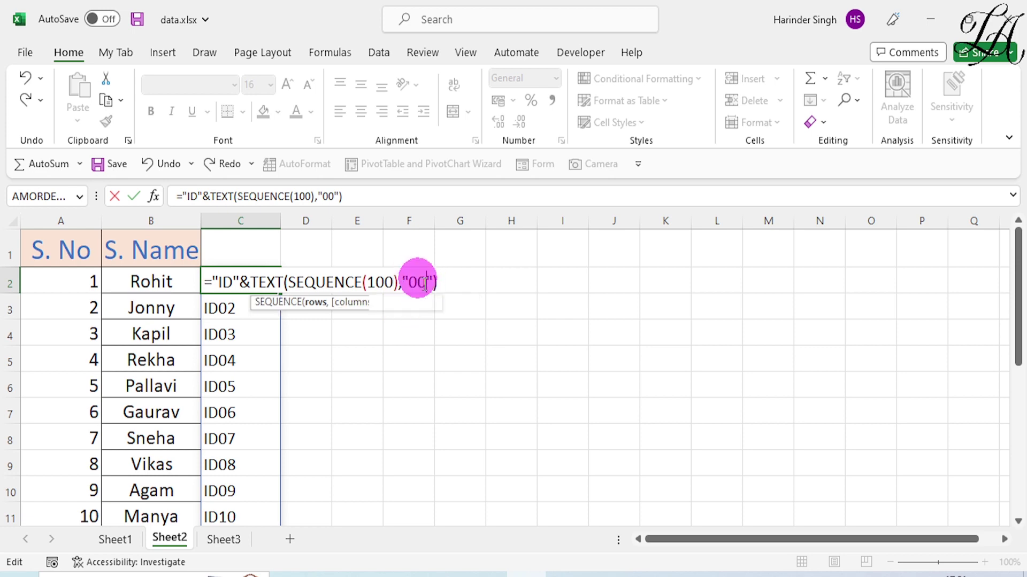
{"action": "left_click", "coordinate": [460, 284]}
{"action": "type", "text": "0"}
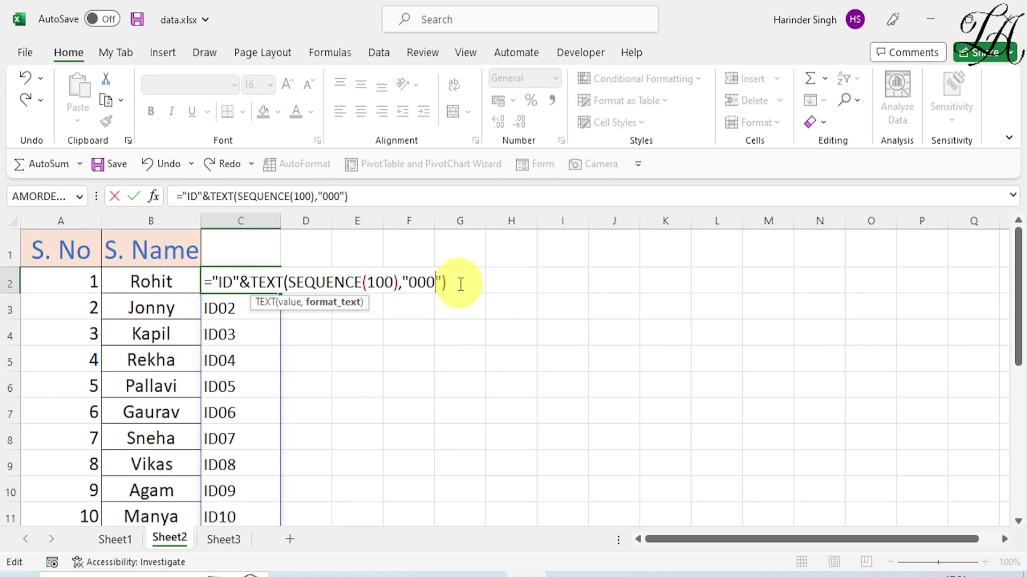
{"action": "key", "text": "Return"}
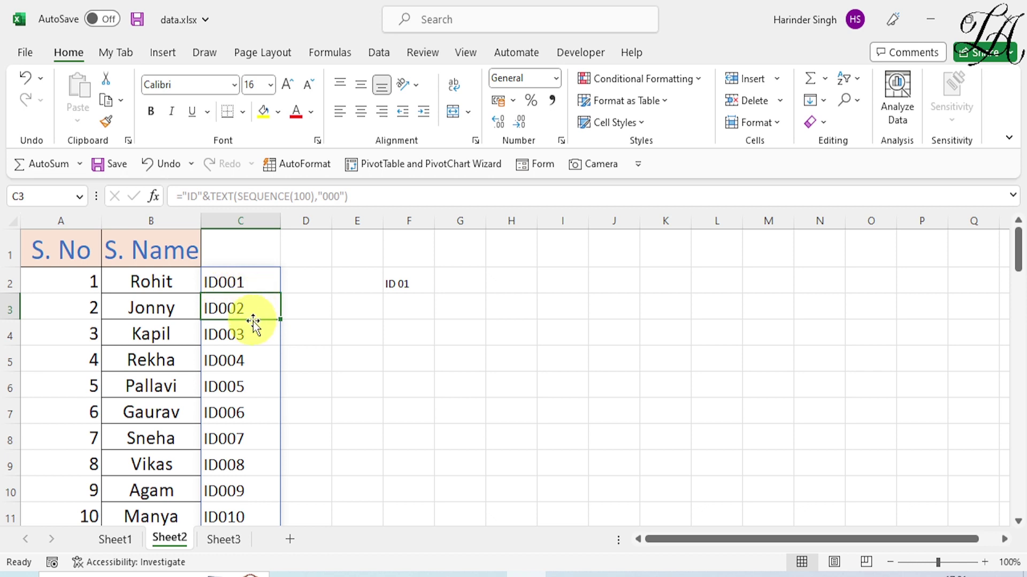
{"action": "scroll", "coordinate": [269, 352], "scroll_direction": "down", "scroll_amount": 1}
{"action": "scroll", "coordinate": [293, 399], "scroll_direction": "down", "scroll_amount": 3}
{"action": "scroll", "coordinate": [389, 415], "scroll_direction": "down", "scroll_amount": 6}
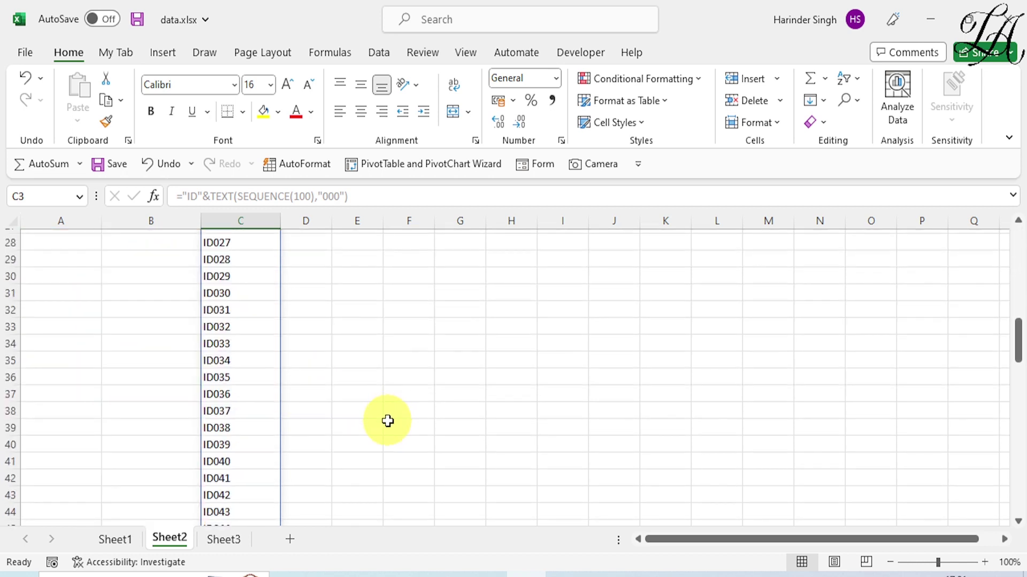
{"action": "scroll", "coordinate": [390, 421], "scroll_direction": "down", "scroll_amount": 7}
{"action": "scroll", "coordinate": [388, 422], "scroll_direction": "down", "scroll_amount": 9}
{"action": "scroll", "coordinate": [385, 425], "scroll_direction": "down", "scroll_amount": 5}
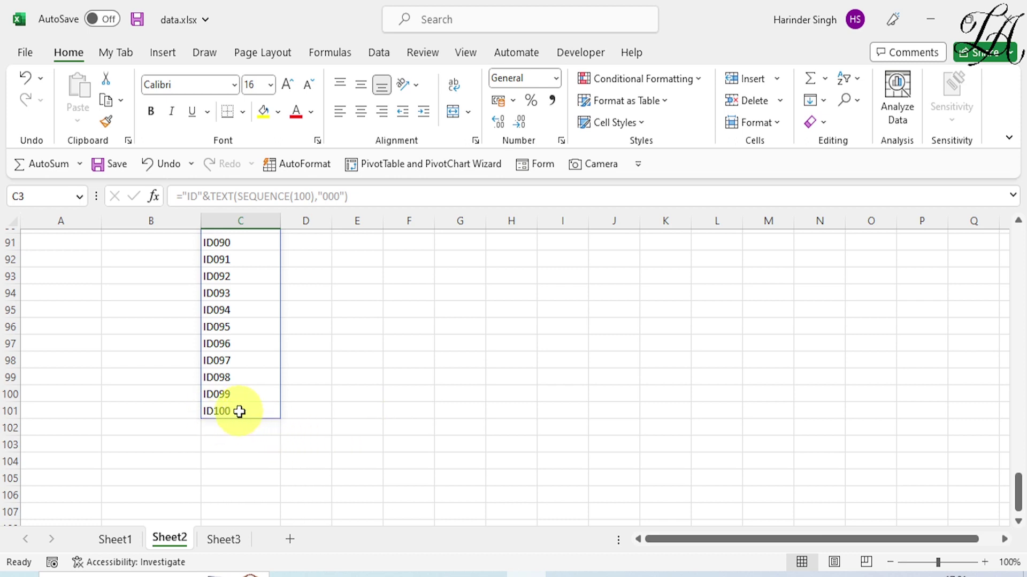
{"action": "scroll", "coordinate": [451, 445], "scroll_direction": "up", "scroll_amount": 6}
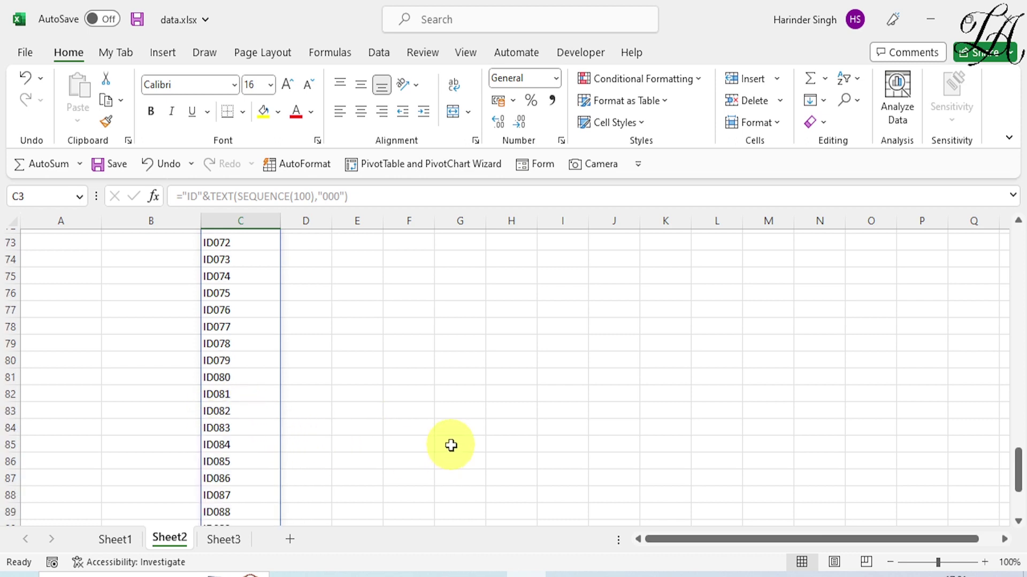
{"action": "scroll", "coordinate": [451, 445], "scroll_direction": "up", "scroll_amount": 8}
{"action": "scroll", "coordinate": [451, 444], "scroll_direction": "up", "scroll_amount": 6}
{"action": "scroll", "coordinate": [451, 445], "scroll_direction": "up", "scroll_amount": 4}
{"action": "scroll", "coordinate": [450, 445], "scroll_direction": "up", "scroll_amount": 1}
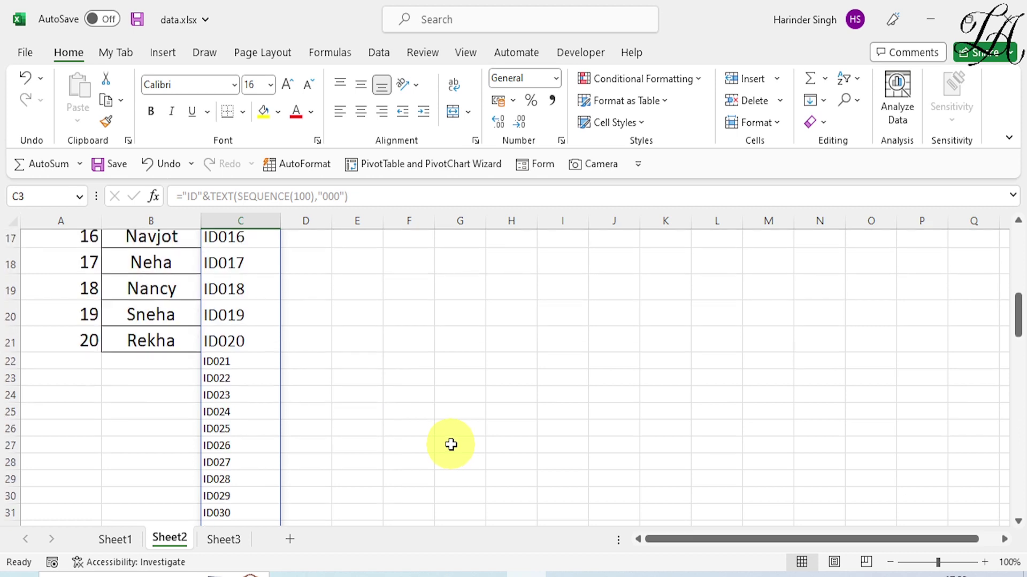
{"action": "scroll", "coordinate": [451, 445], "scroll_direction": "up", "scroll_amount": 3}
{"action": "scroll", "coordinate": [450, 444], "scroll_direction": "up", "scroll_amount": 1}
{"action": "scroll", "coordinate": [451, 445], "scroll_direction": "up", "scroll_amount": 1}
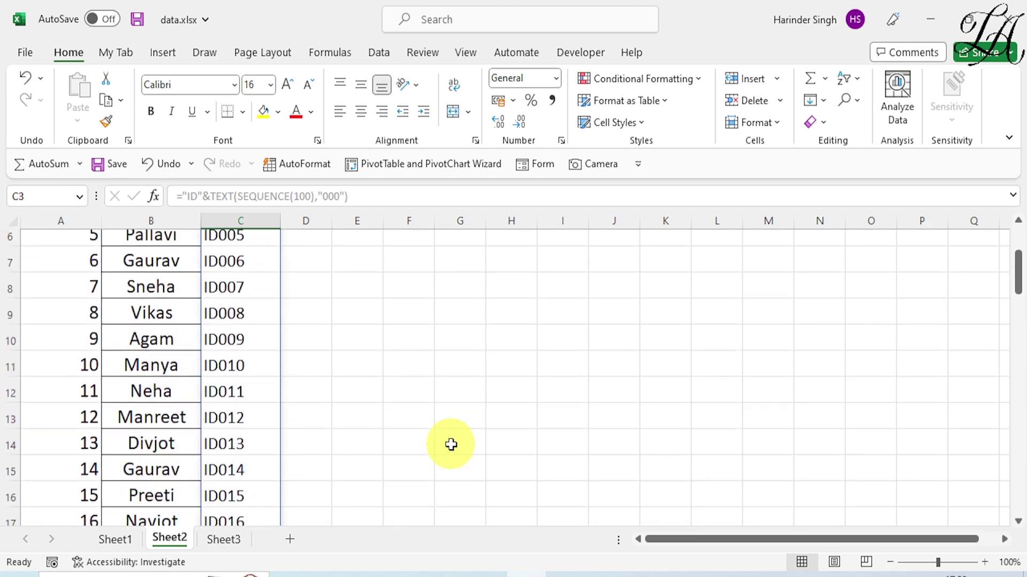
{"action": "scroll", "coordinate": [451, 445], "scroll_direction": "up", "scroll_amount": 1}
{"action": "scroll", "coordinate": [451, 445], "scroll_direction": "up", "scroll_amount": 1}
{"action": "scroll", "coordinate": [451, 445], "scroll_direction": "up", "scroll_amount": 1}
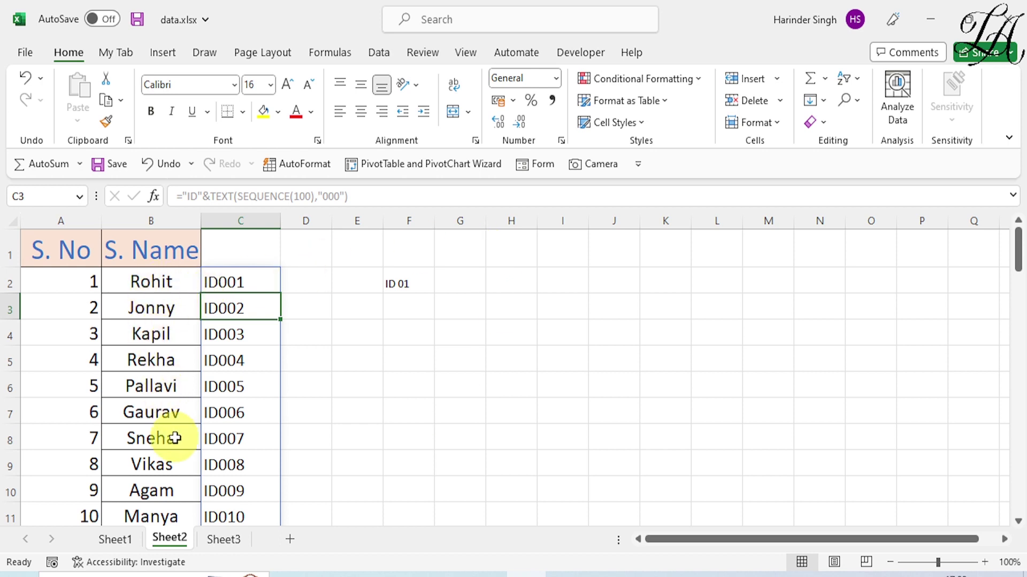
{"action": "scroll", "coordinate": [175, 439], "scroll_direction": "down", "scroll_amount": 2}
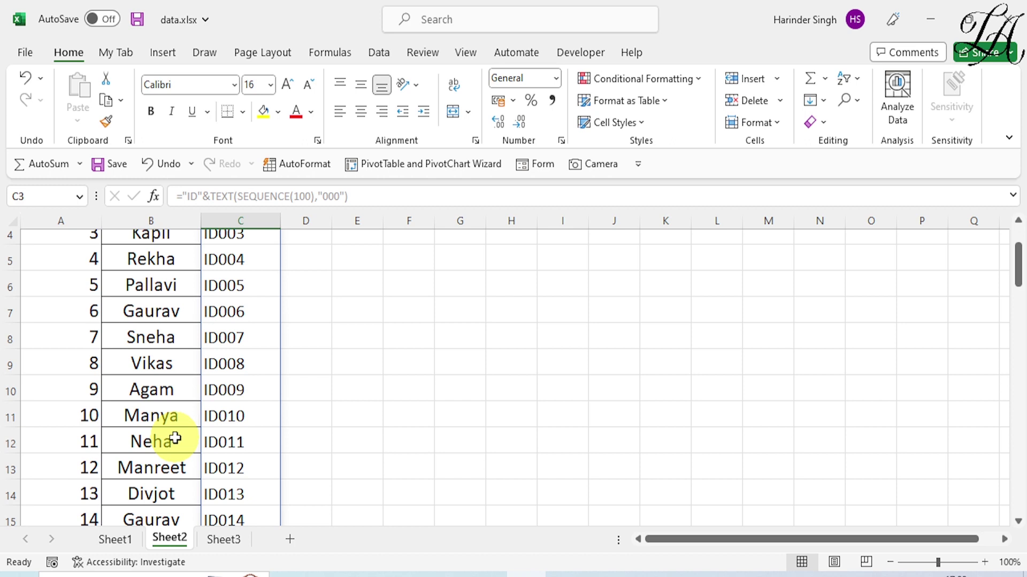
{"action": "scroll", "coordinate": [174, 434], "scroll_direction": "up", "scroll_amount": 1}
{"action": "scroll", "coordinate": [171, 431], "scroll_direction": "up", "scroll_amount": 1}
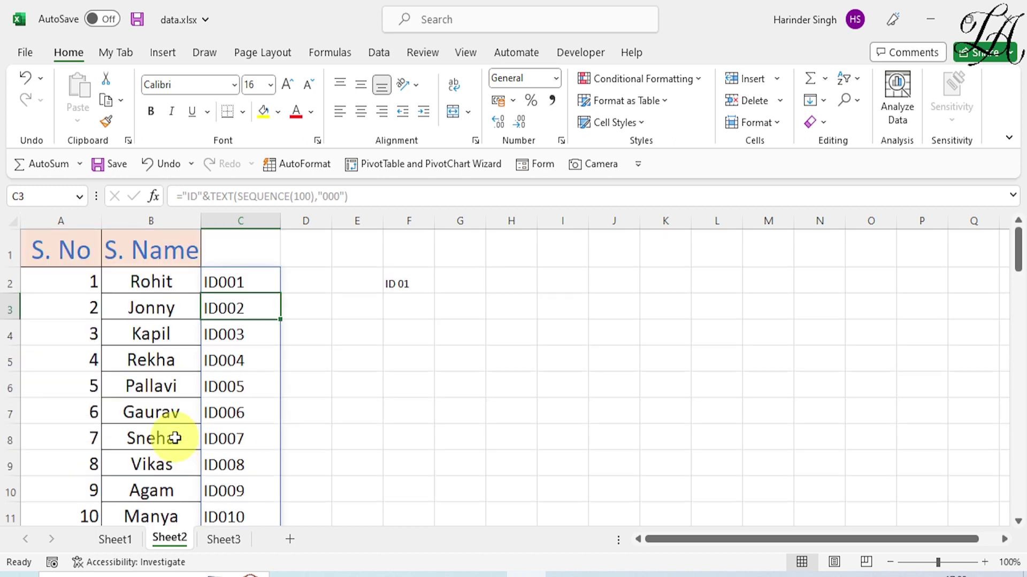
Highlight duplicate student names in column B with Yellow Fill with Dark Yellow Text
{"action": "left_click_drag", "start_coordinate": [152, 287], "coordinate": [167, 537]}
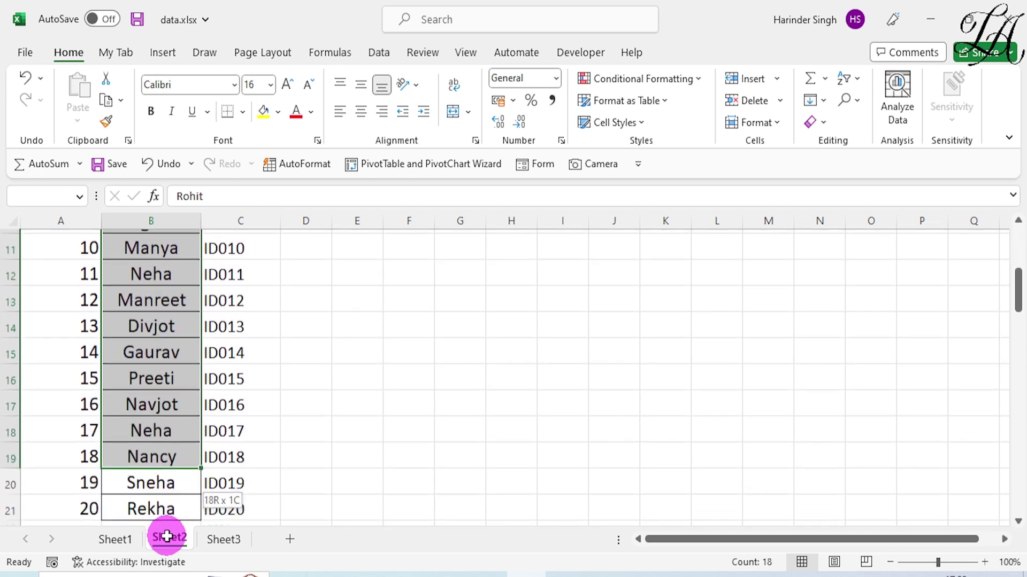
{"action": "left_click_drag", "start_coordinate": [167, 536], "coordinate": [170, 418]}
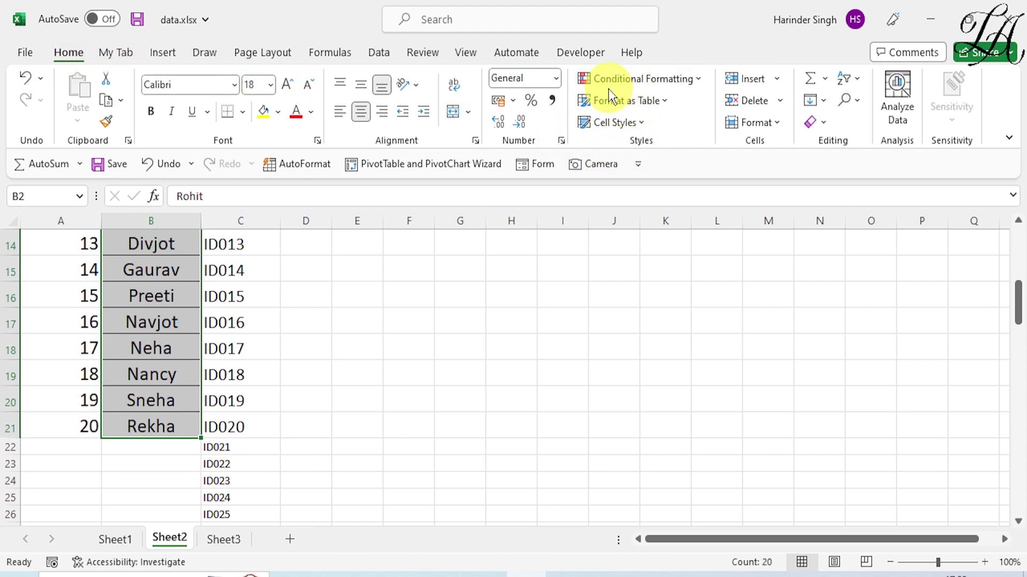
{"action": "left_click", "coordinate": [701, 80]}
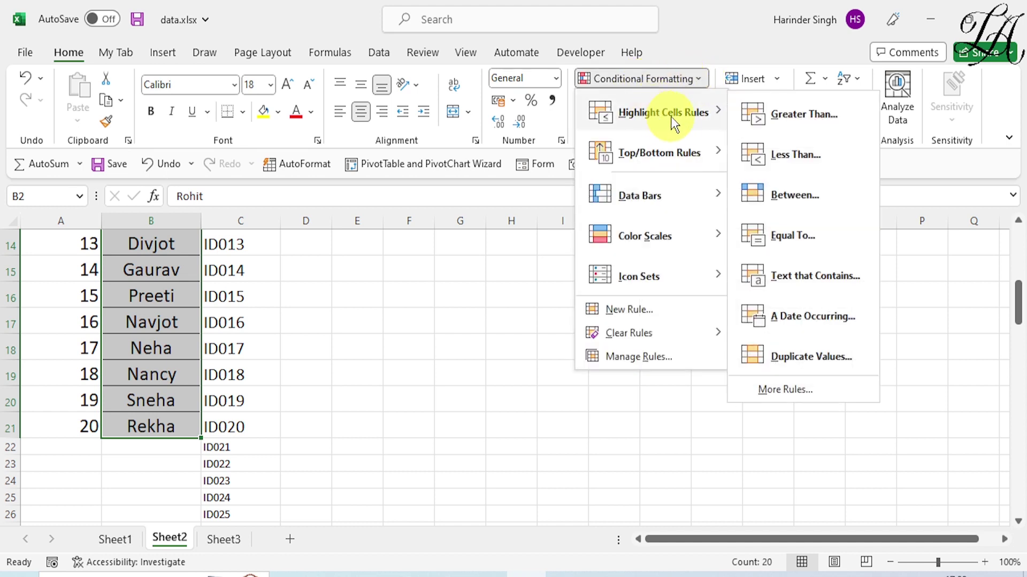
{"action": "mouse_move", "coordinate": [662, 112]}
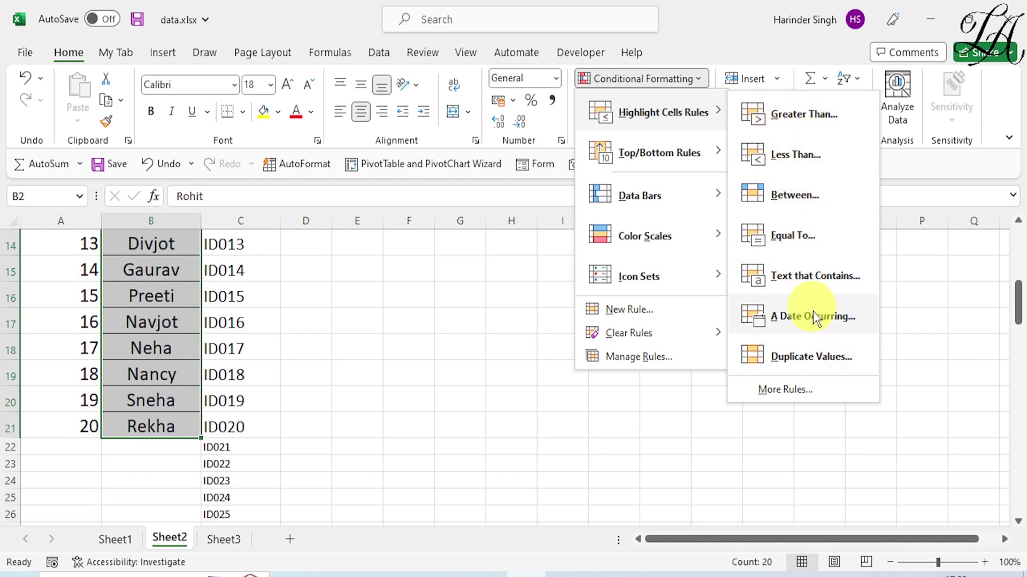
{"action": "left_click", "coordinate": [818, 360]}
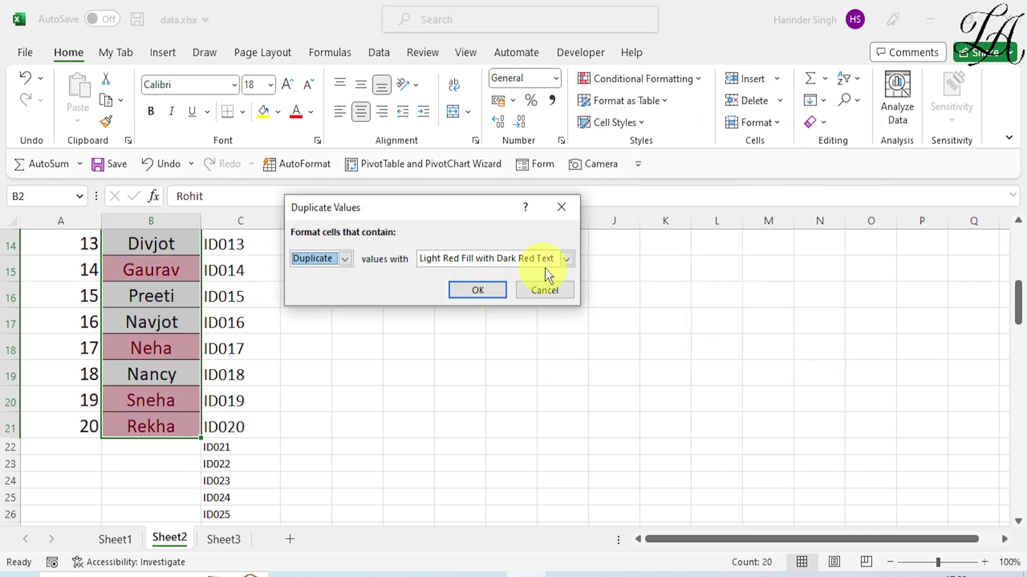
{"action": "left_click", "coordinate": [566, 260]}
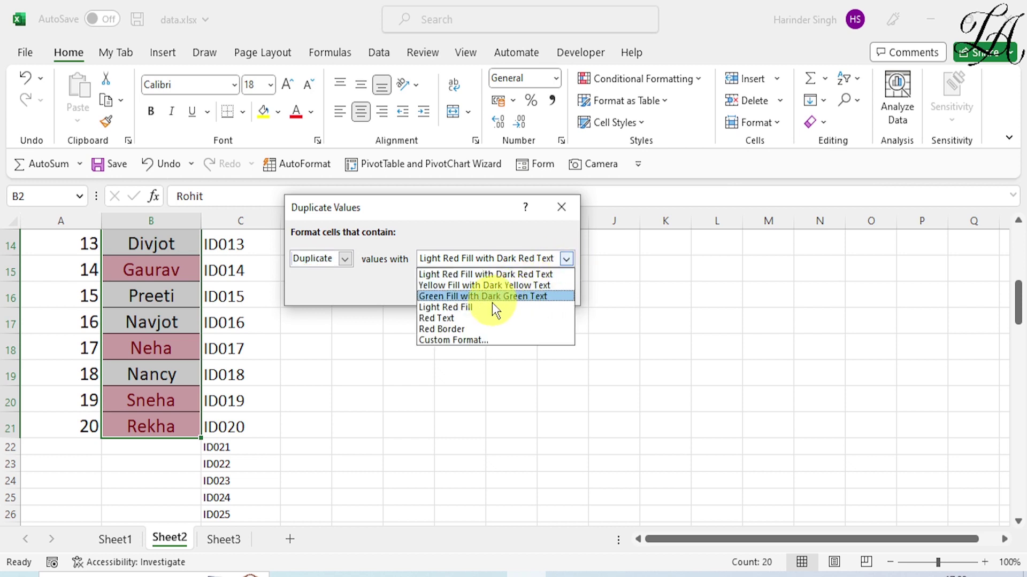
{"action": "left_click", "coordinate": [458, 281]}
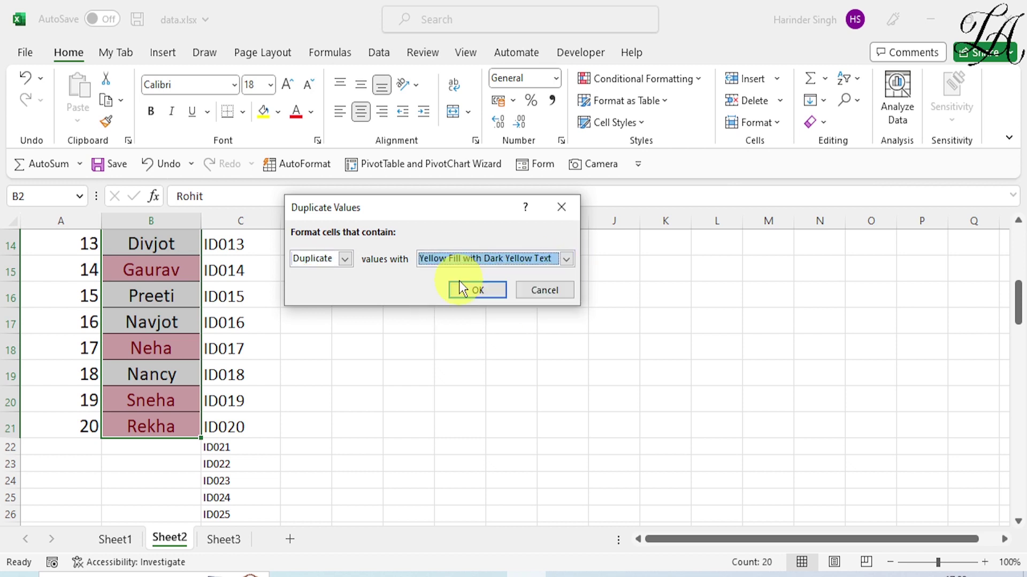
{"action": "left_click", "coordinate": [476, 290]}
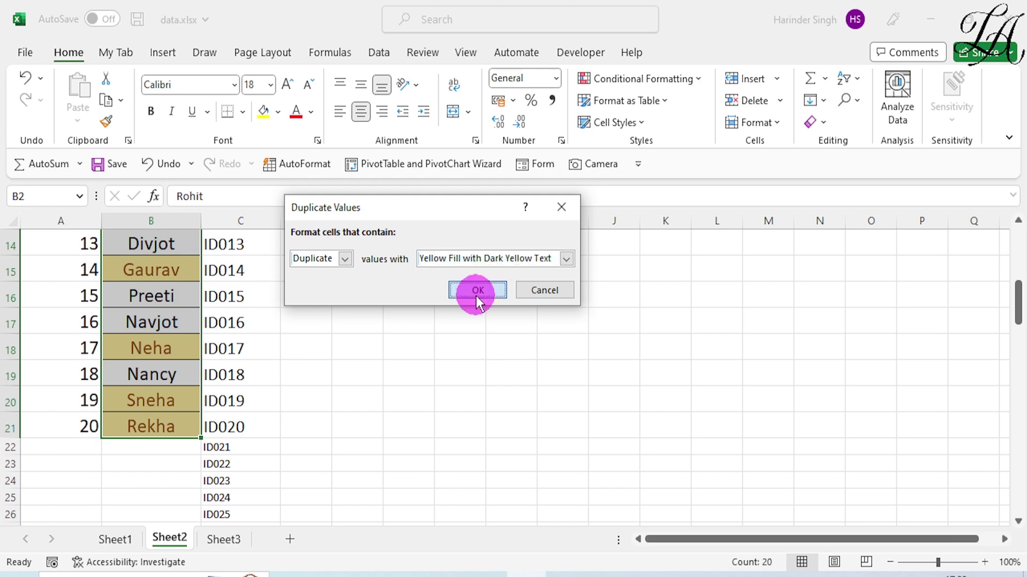
{"action": "left_click", "coordinate": [403, 365]}
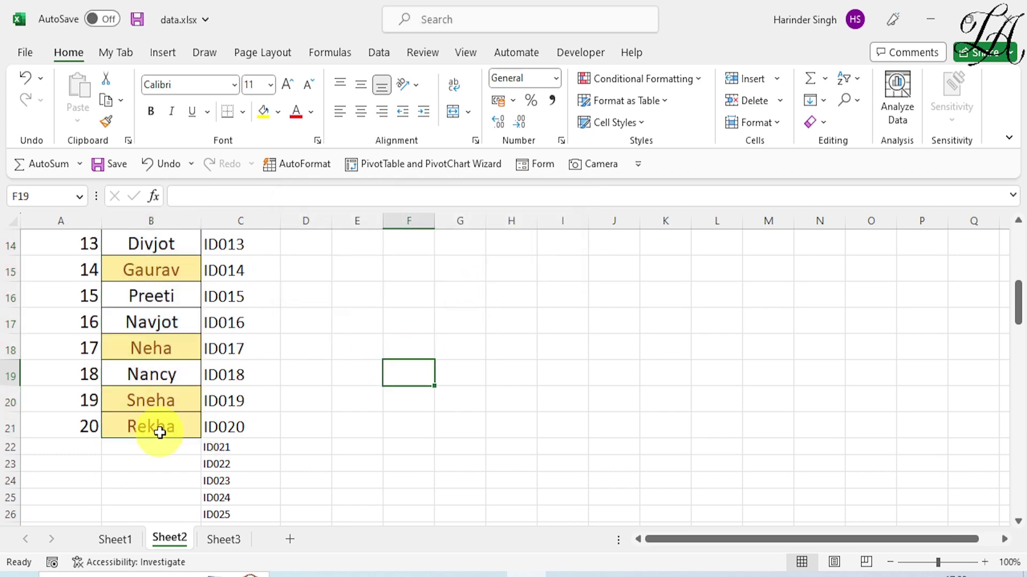
{"action": "scroll", "coordinate": [160, 374], "scroll_direction": "up", "scroll_amount": 1}
{"action": "scroll", "coordinate": [159, 375], "scroll_direction": "up", "scroll_amount": 2}
{"action": "scroll", "coordinate": [160, 374], "scroll_direction": "up", "scroll_amount": 2}
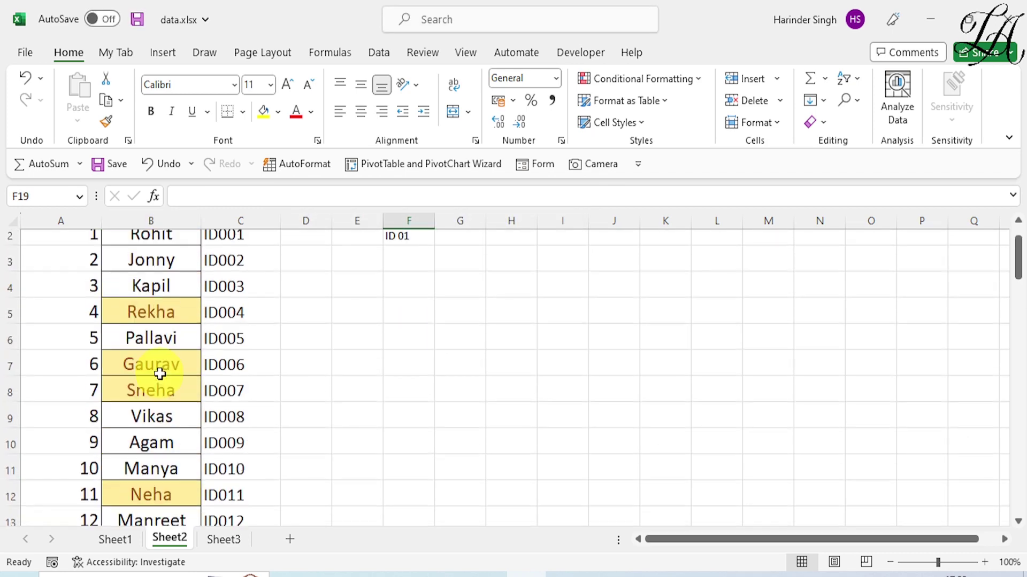
{"action": "scroll", "coordinate": [160, 372], "scroll_direction": "up", "scroll_amount": 1}
{"action": "scroll", "coordinate": [177, 411], "scroll_direction": "down", "scroll_amount": 1}
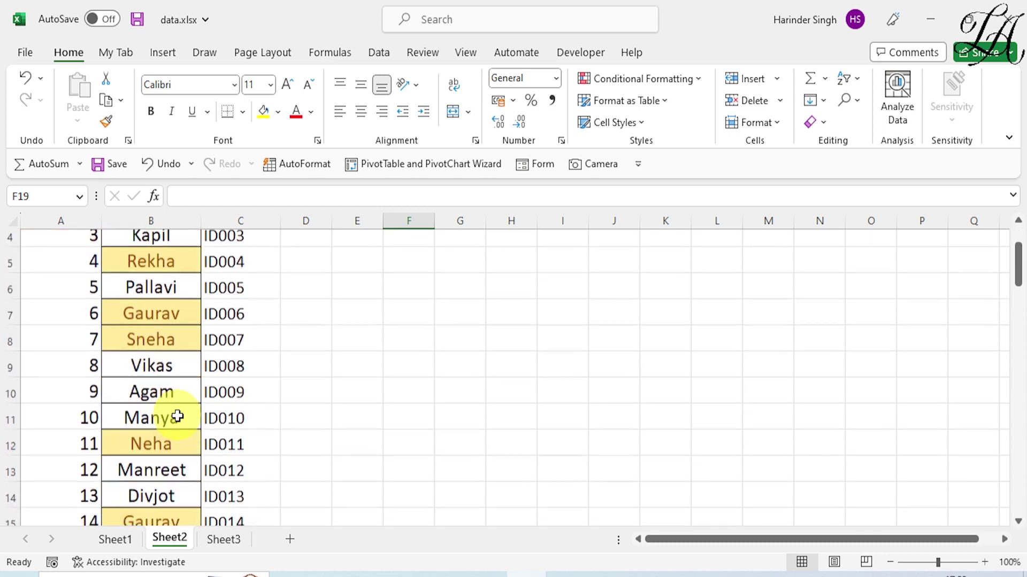
{"action": "scroll", "coordinate": [176, 415], "scroll_direction": "down", "scroll_amount": 2}
{"action": "scroll", "coordinate": [173, 381], "scroll_direction": "down", "scroll_amount": 2}
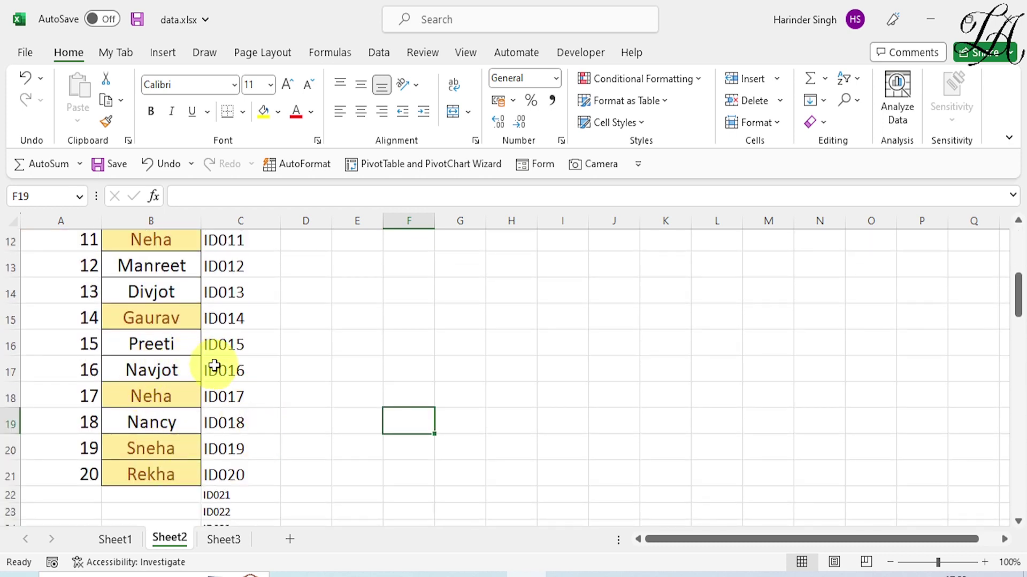
{"action": "scroll", "coordinate": [252, 374], "scroll_direction": "down", "scroll_amount": 1}
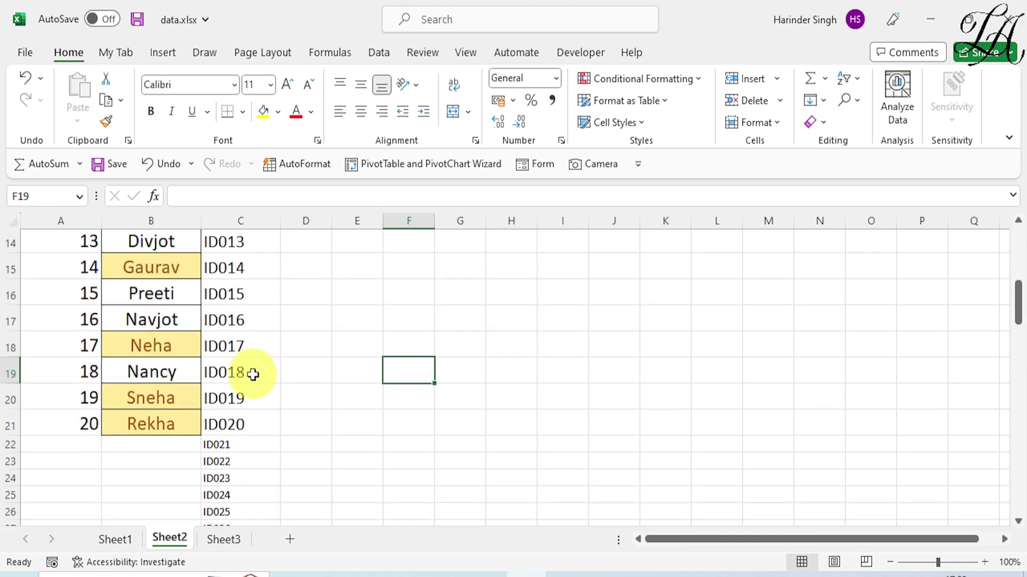
{"action": "scroll", "coordinate": [241, 366], "scroll_direction": "up", "scroll_amount": 3}
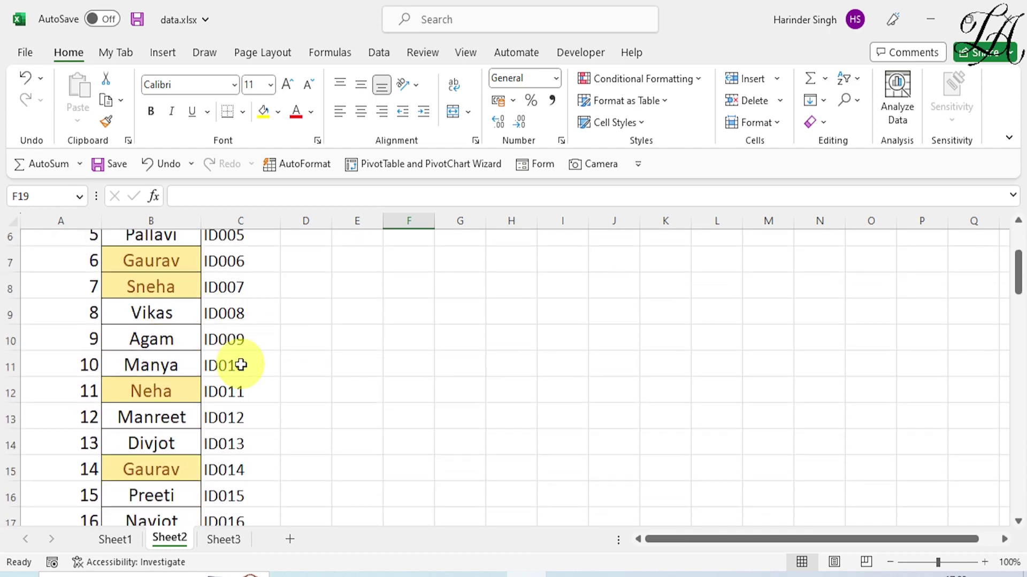
{"action": "scroll", "coordinate": [241, 366], "scroll_direction": "up", "scroll_amount": 2}
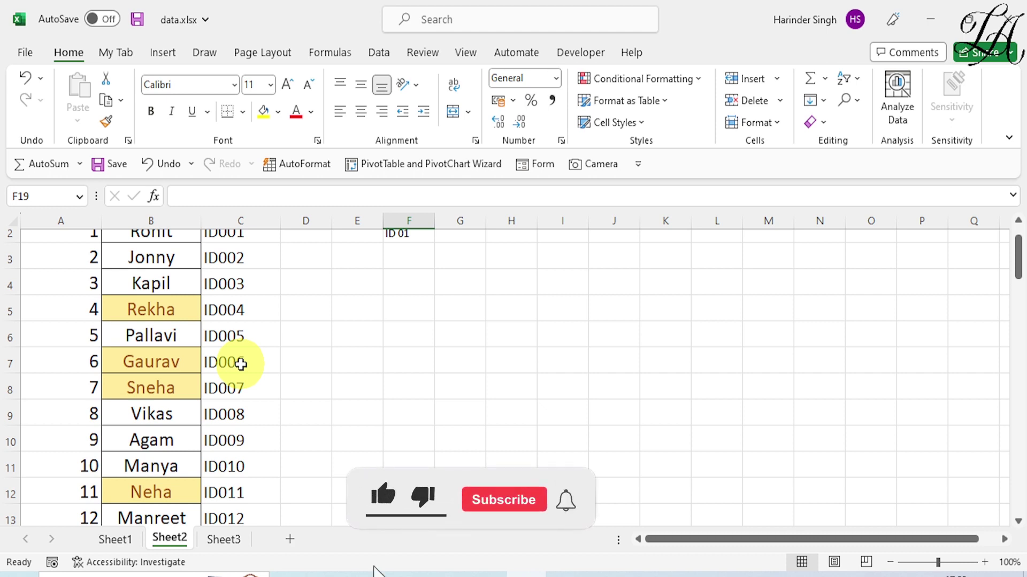
{"action": "scroll", "coordinate": [241, 364], "scroll_direction": "up", "scroll_amount": 1}
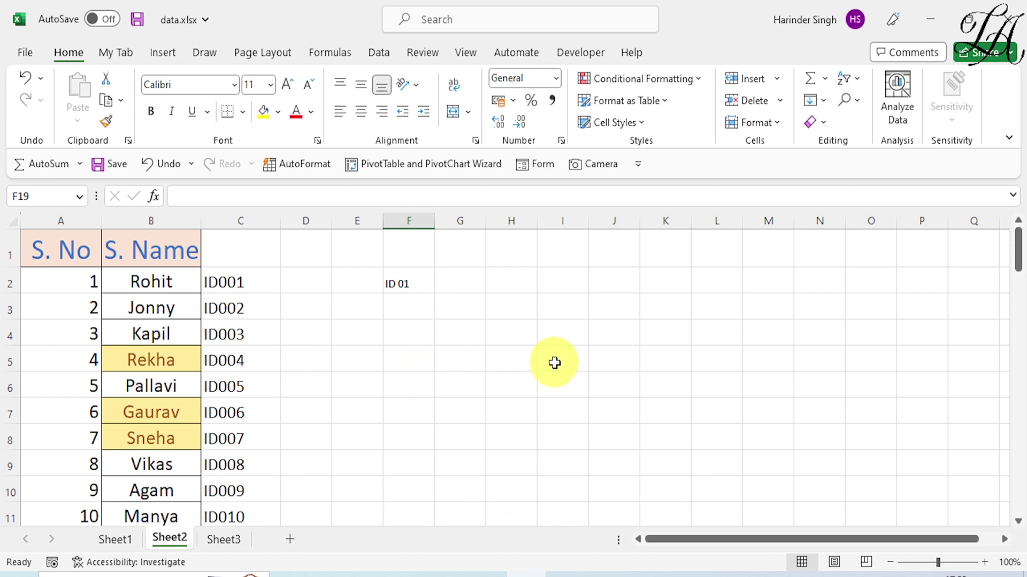
{"action": "left_click", "coordinate": [695, 88]}
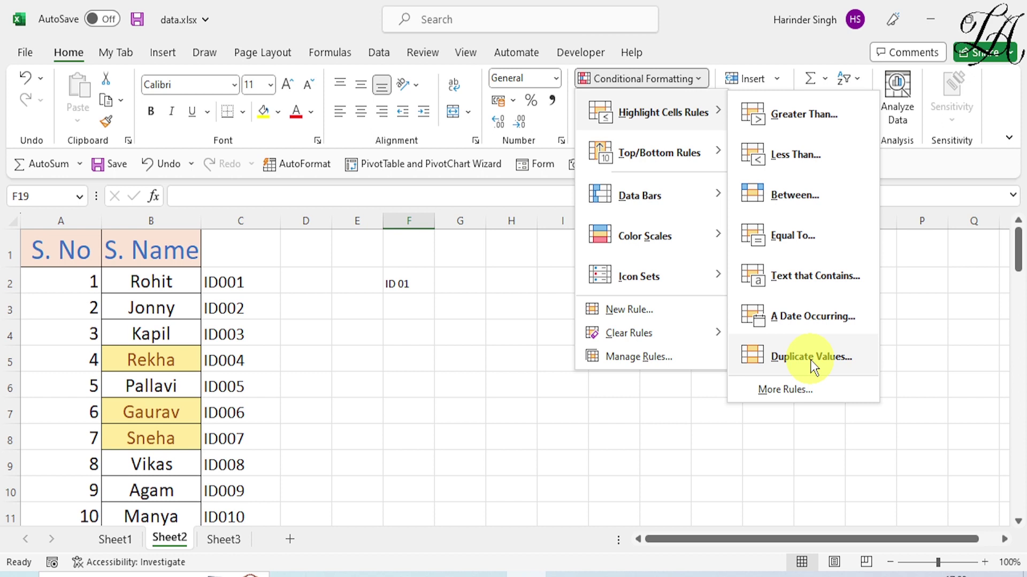
{"action": "left_click", "coordinate": [414, 383]}
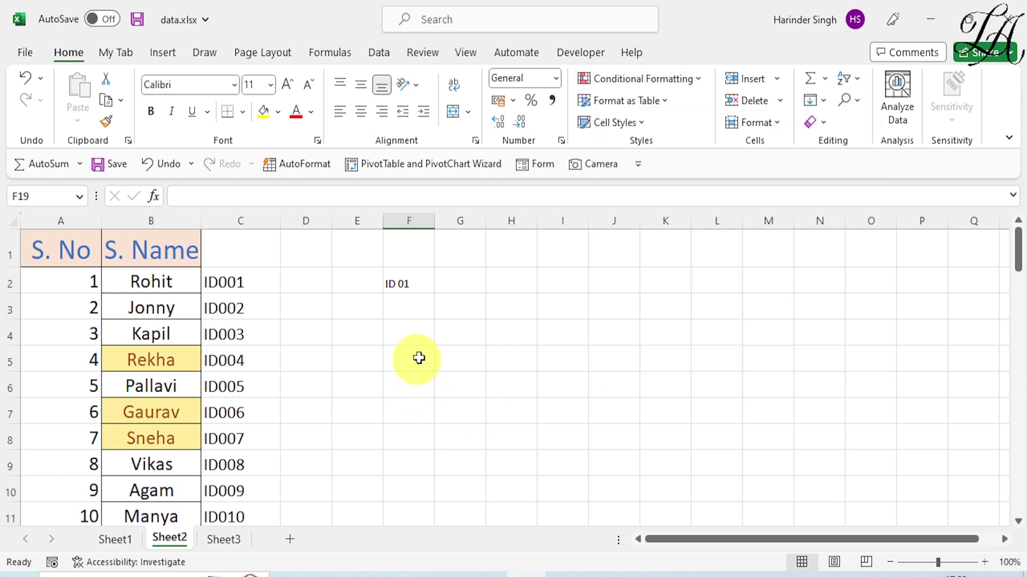
Enter the dates 1-1-2023 in H2 and 2-1-2023 in H3
{"action": "left_click", "coordinate": [518, 284]}
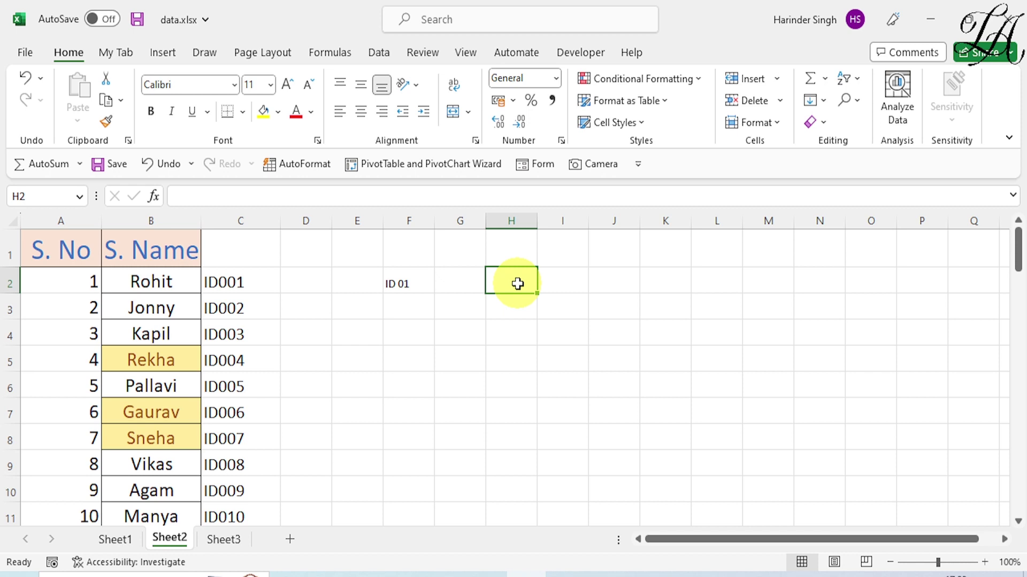
{"action": "type", "text": "1-1-20"}
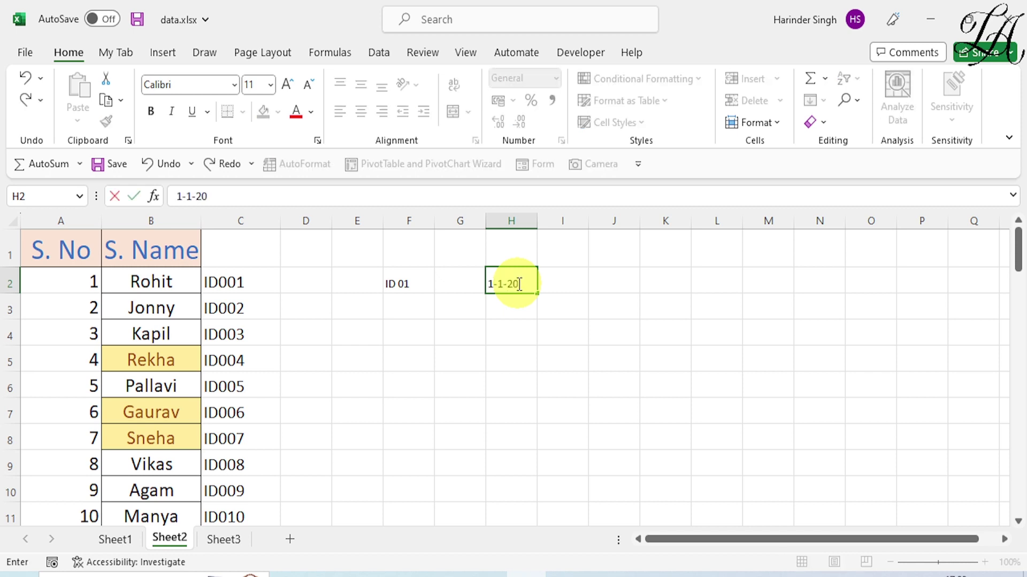
{"action": "type", "text": "23"}
{"action": "key", "text": "Return"}
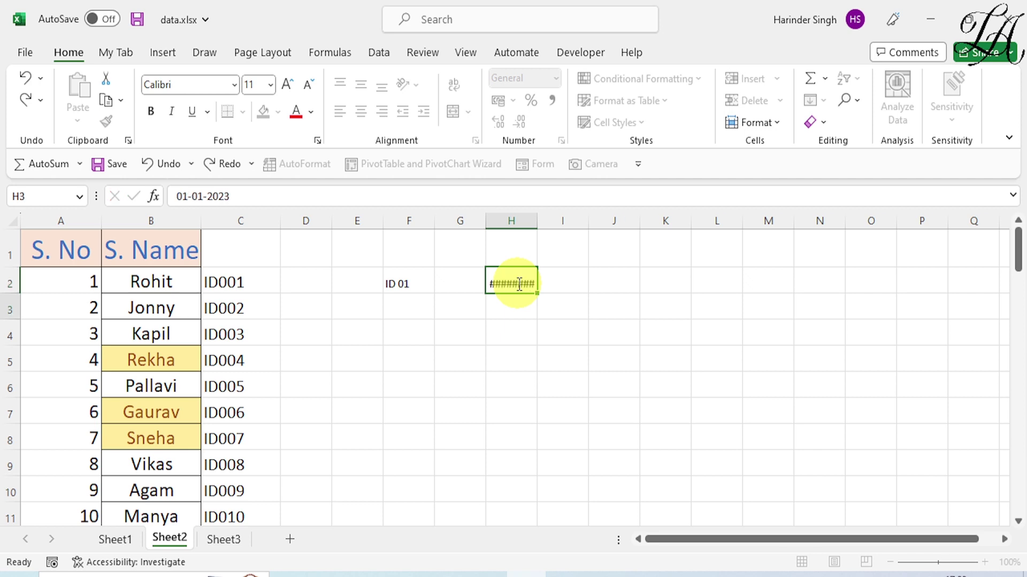
{"action": "type", "text": "2-1"}
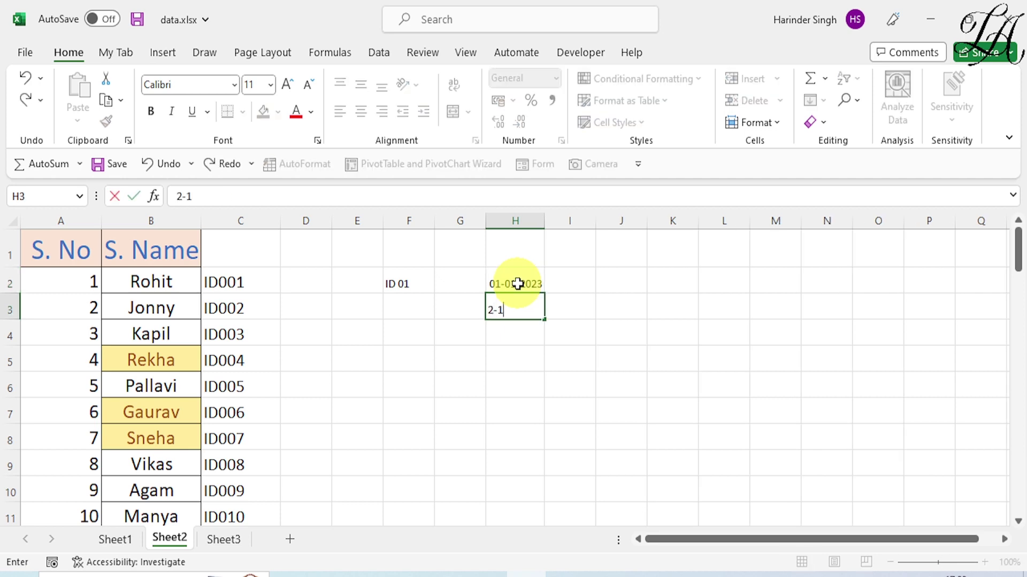
{"action": "type", "text": "02"}
{"action": "type", "text": "3"}
{"action": "left_click", "coordinate": [518, 282]}
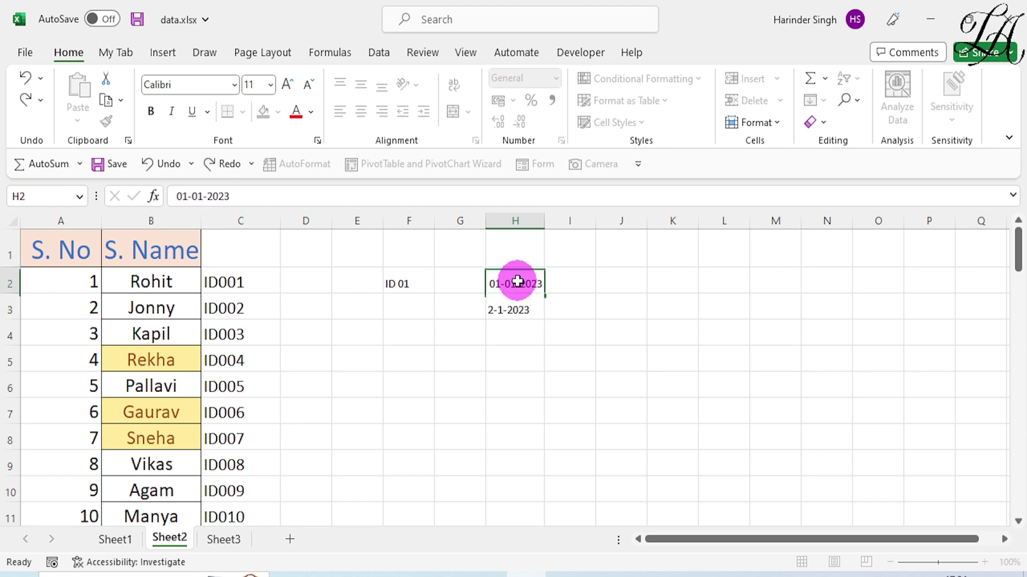
Fill the dates down to 09-01-2023 in H10 and enlarge them to size 20
{"action": "left_click_drag", "start_coordinate": [544, 295], "coordinate": [535, 491]}
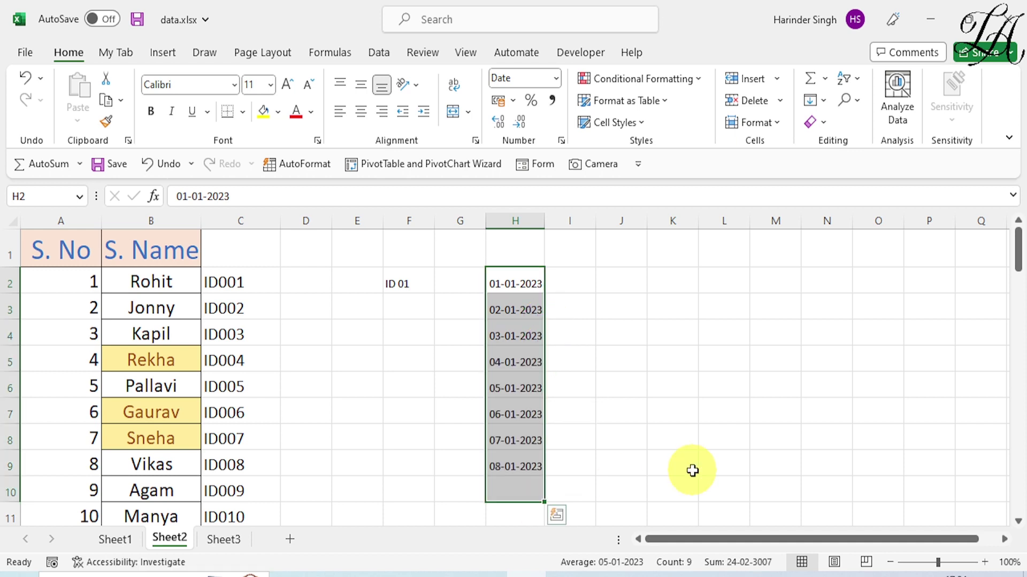
{"action": "left_click", "coordinate": [293, 92]}
{"action": "left_click", "coordinate": [293, 92]}
{"action": "left_click", "coordinate": [293, 92]}
{"action": "left_click", "coordinate": [293, 92]}
{"action": "left_click", "coordinate": [293, 92]}
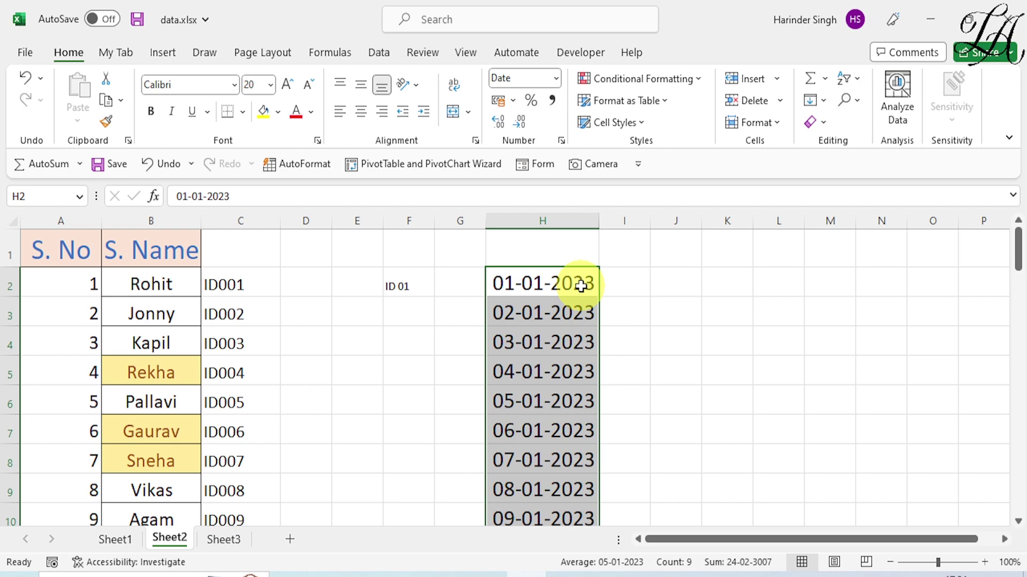
{"action": "left_click", "coordinate": [687, 288]}
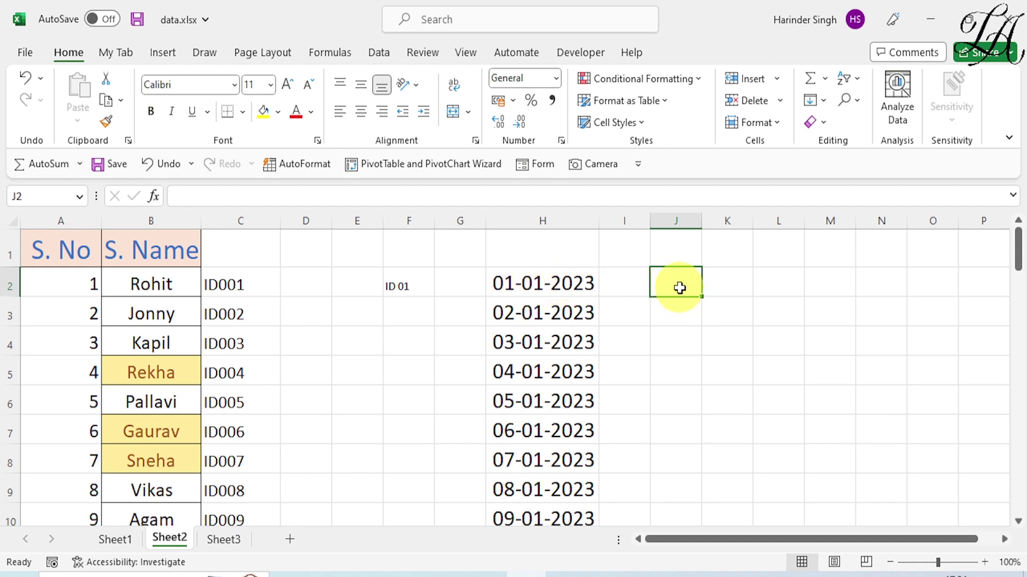
Type a DATE formula in J2 using YEAR, MONTH+1 and DAY of H2
{"action": "type", "text": "="}
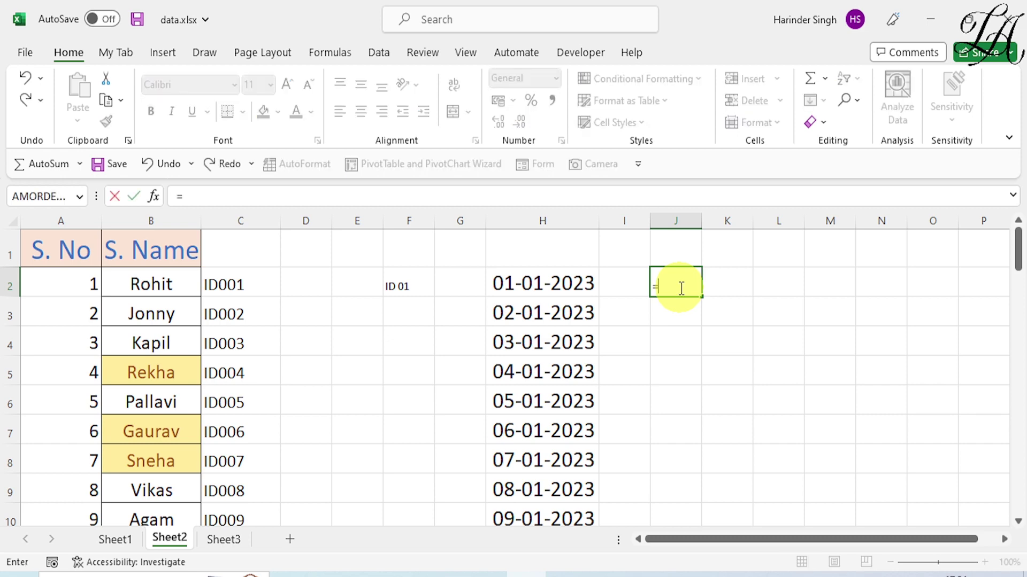
{"action": "type", "text": "DAT"}
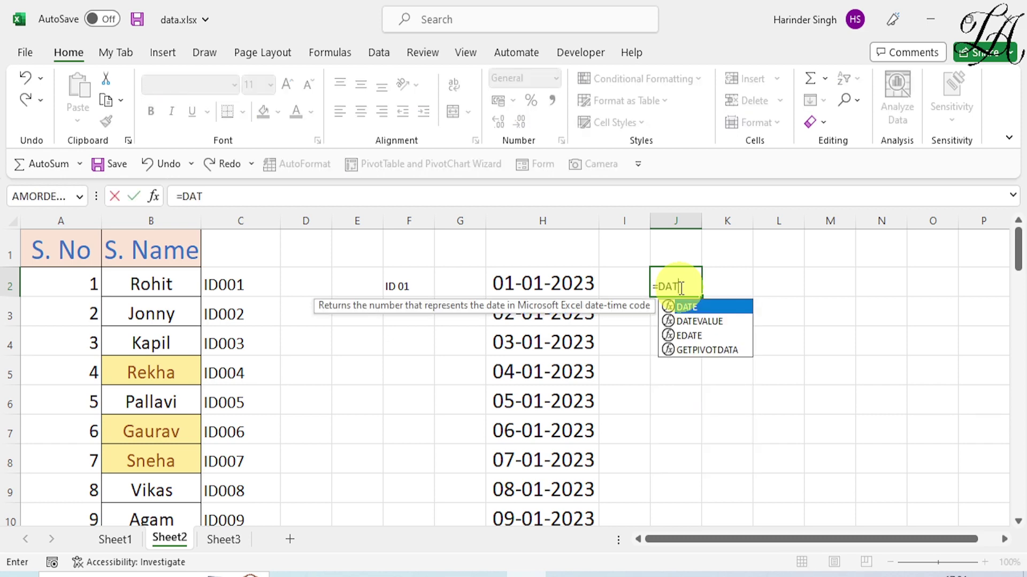
{"action": "type", "text": "E("}
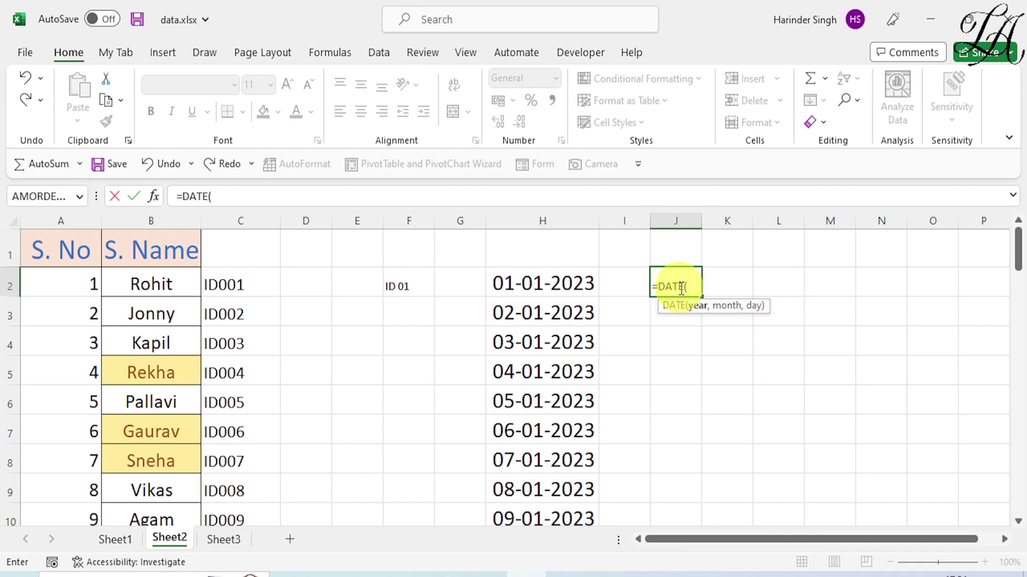
{"action": "type", "text": "Y"}
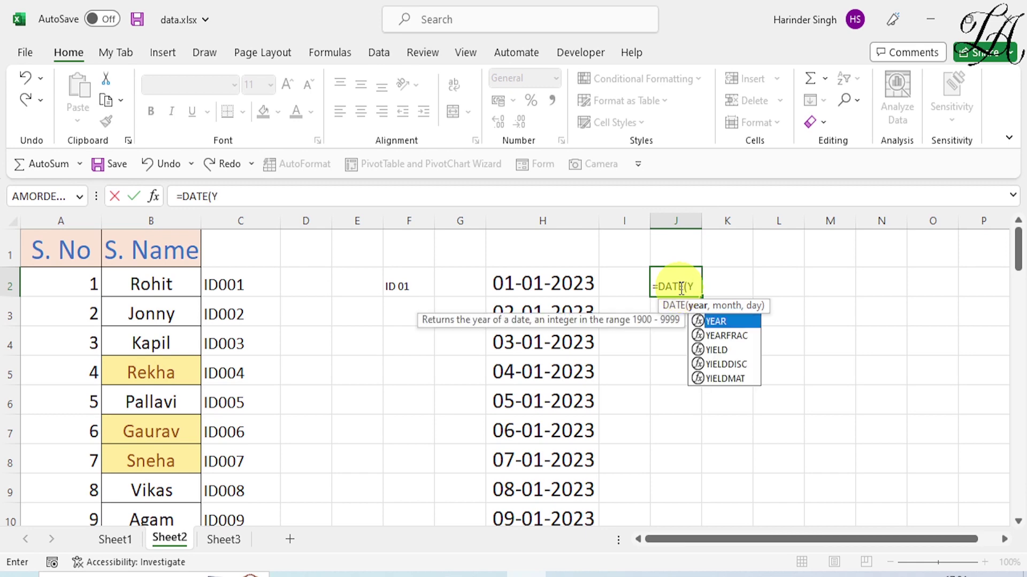
{"action": "type", "text": "EAR"}
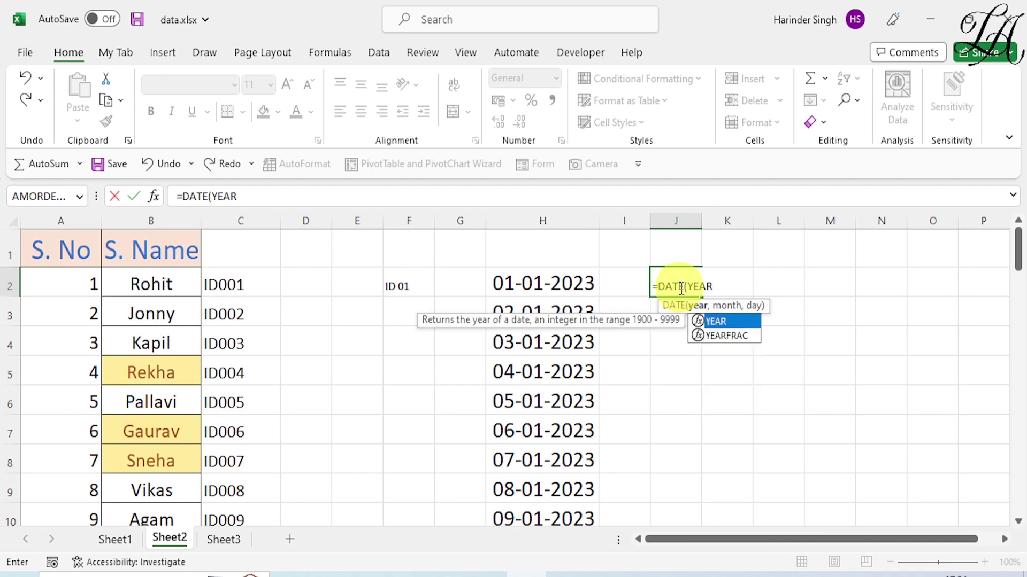
{"action": "type", "text": "("}
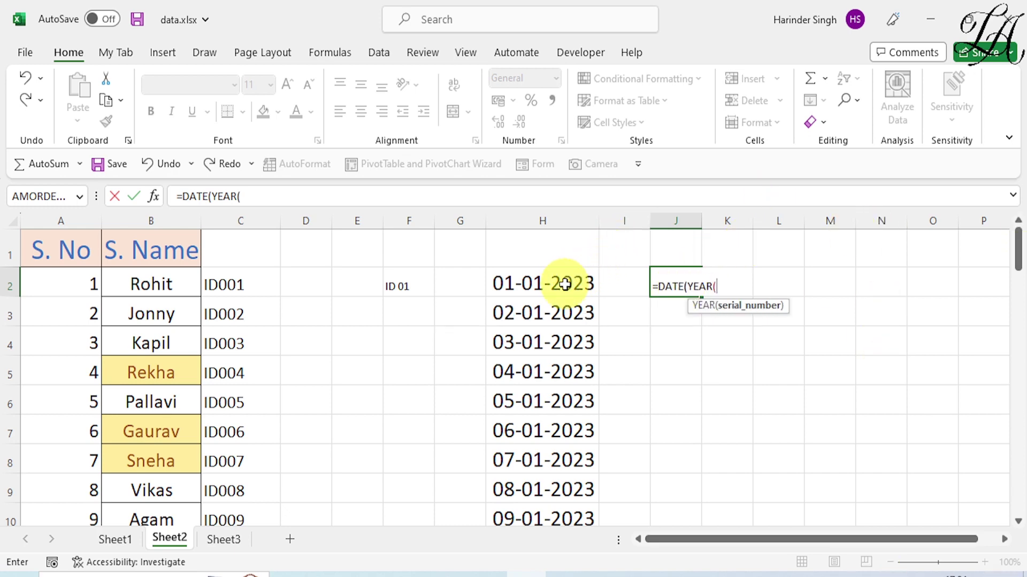
{"action": "left_click", "coordinate": [587, 283]}
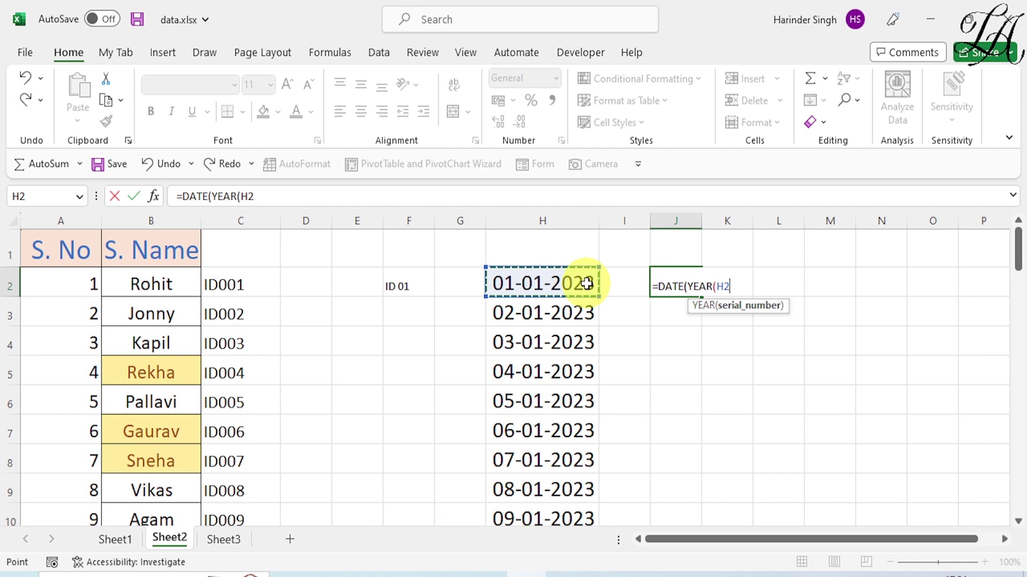
{"action": "type", "text": "),"}
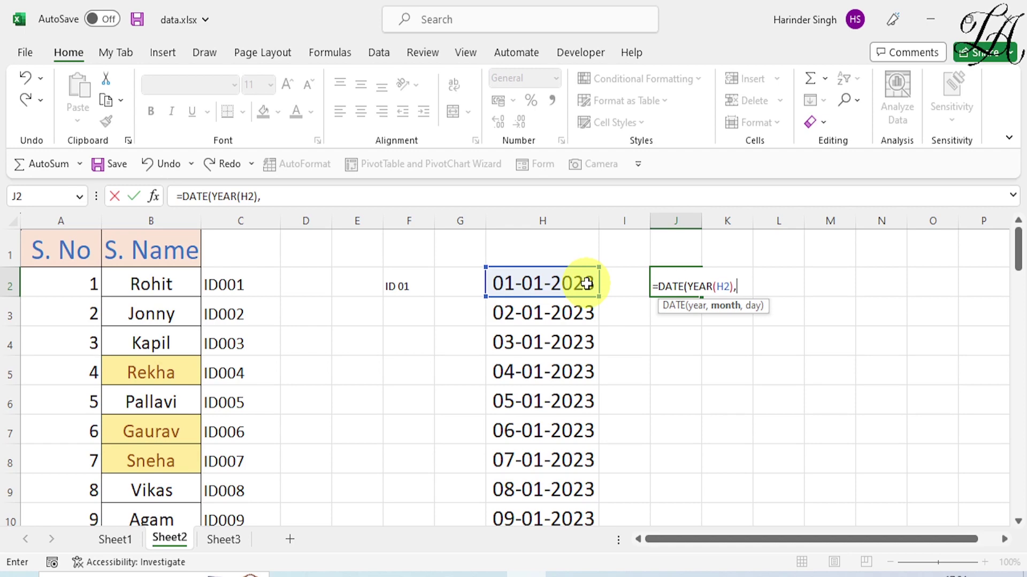
{"action": "type", "text": "MONTH"}
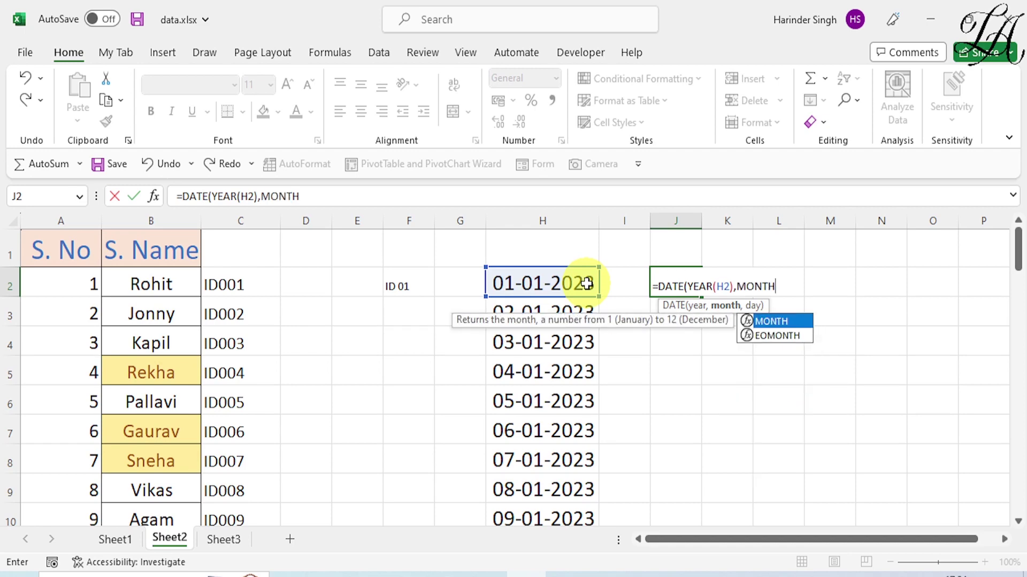
{"action": "type", "text": "("}
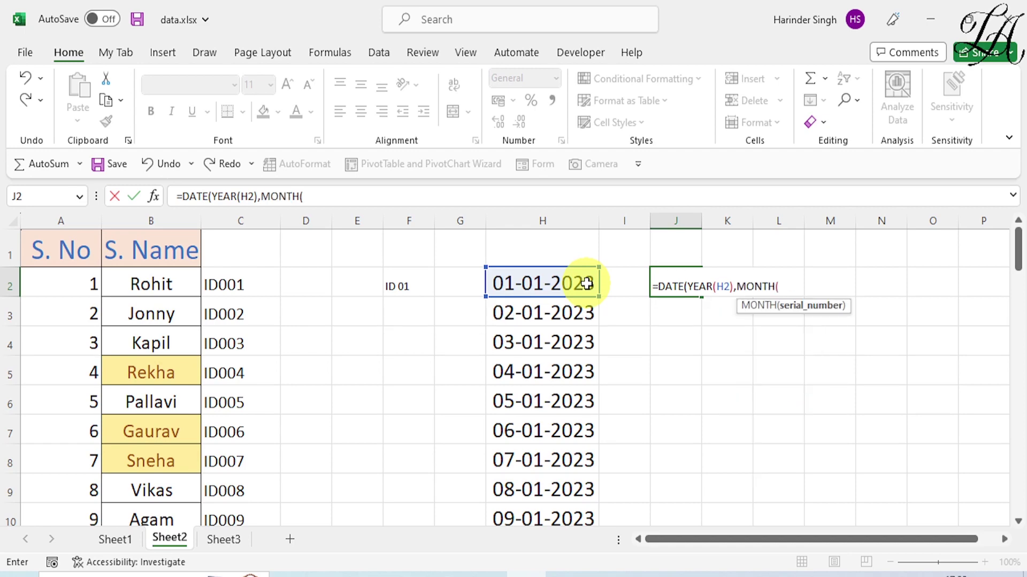
{"action": "left_click", "coordinate": [556, 286]}
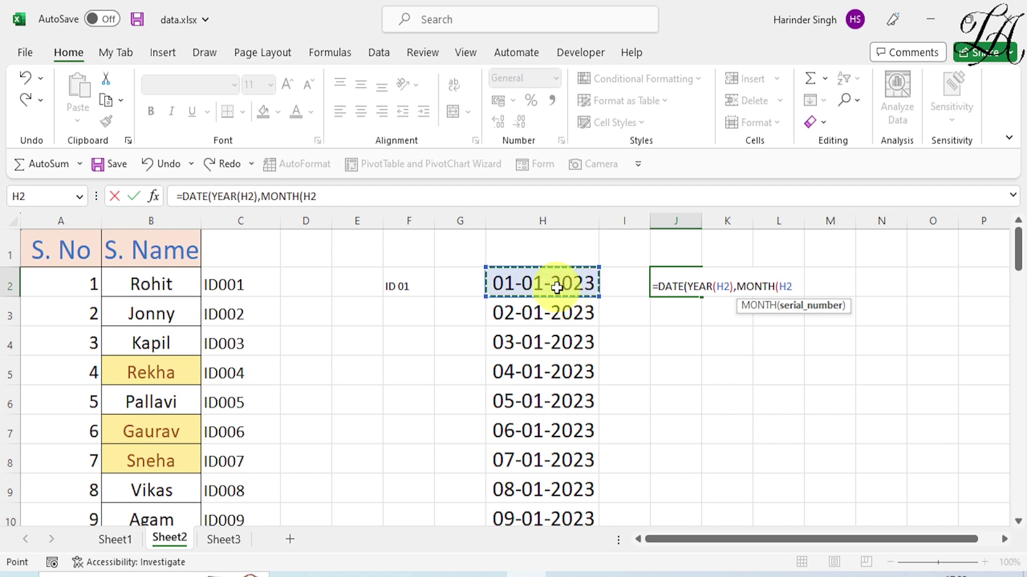
{"action": "type", "text": ")"}
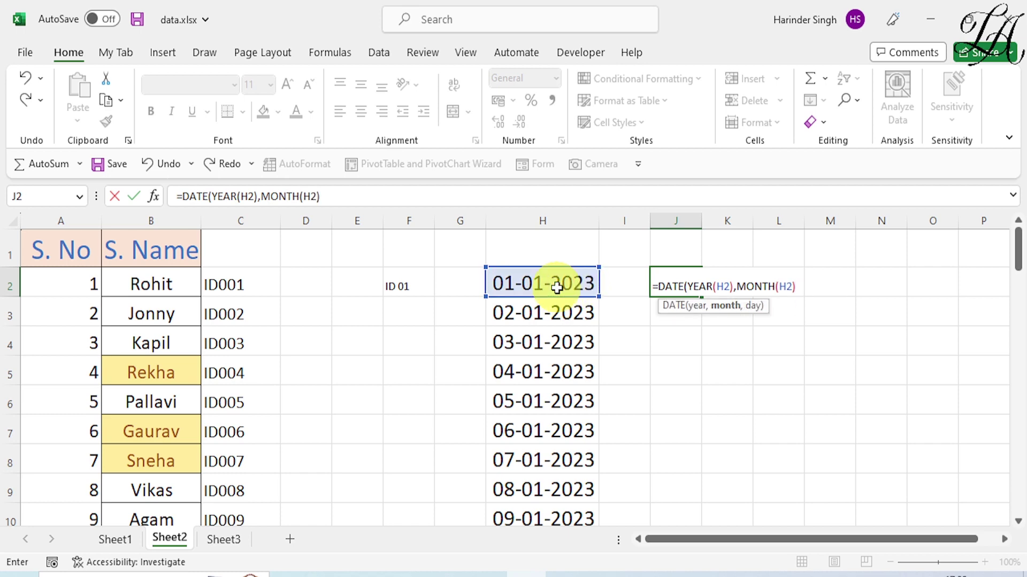
{"action": "type", "text": "+"}
{"action": "type", "text": "1,"}
{"action": "type", "text": ","}
{"action": "type", "text": "DA"}
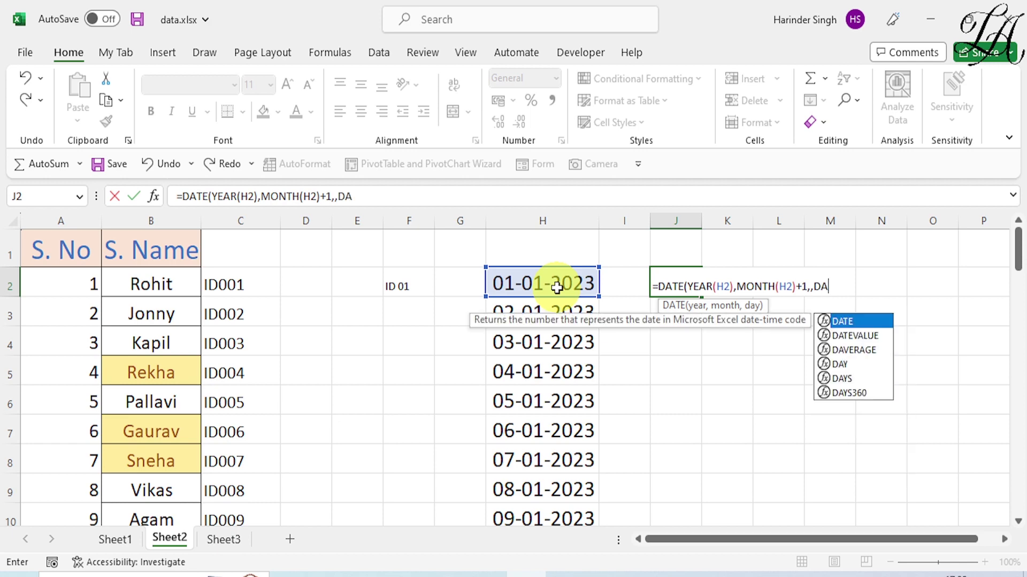
{"action": "type", "text": "Y("}
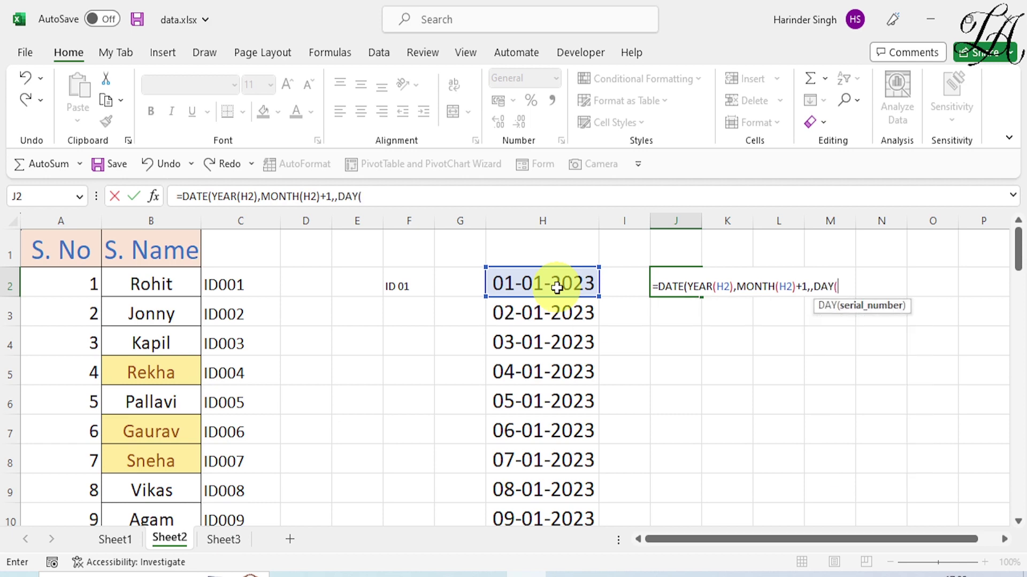
{"action": "left_click", "coordinate": [561, 288]}
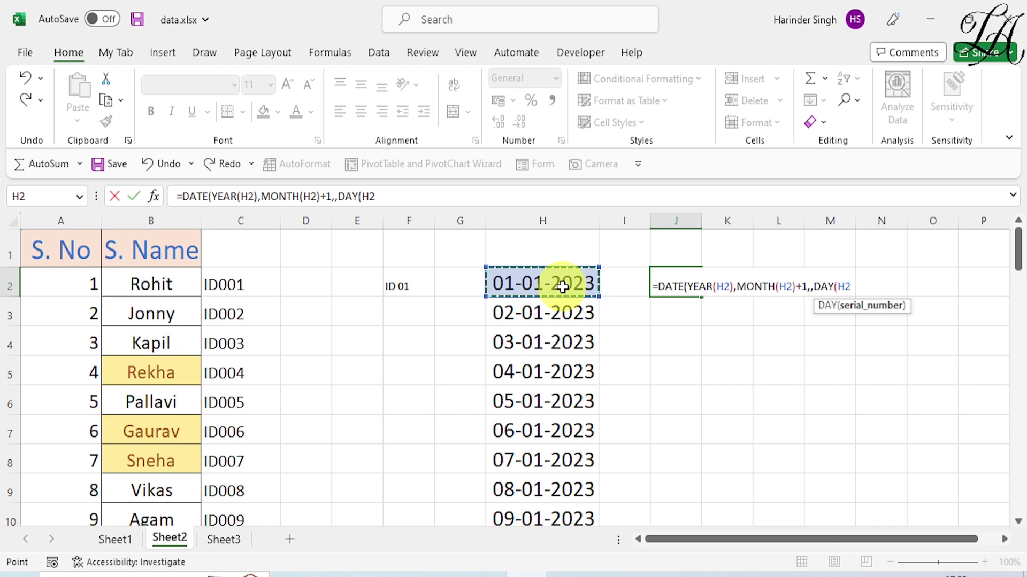
{"action": "type", "text": ")"}
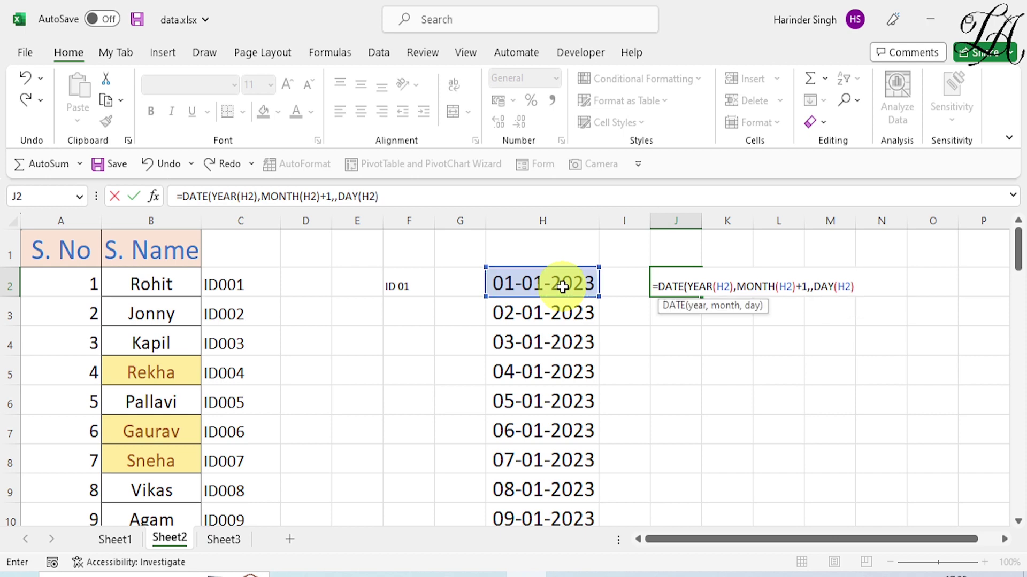
{"action": "type", "text": ")"}
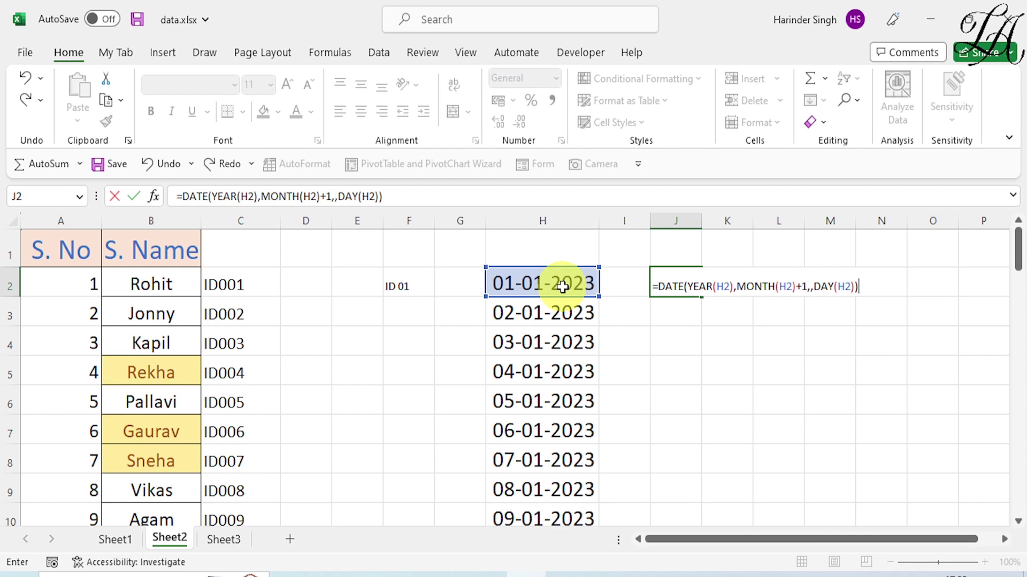
Dismiss the too-many-arguments error and delete the extra comma so J2 shows 01-02-2023
{"action": "key", "text": "Return"}
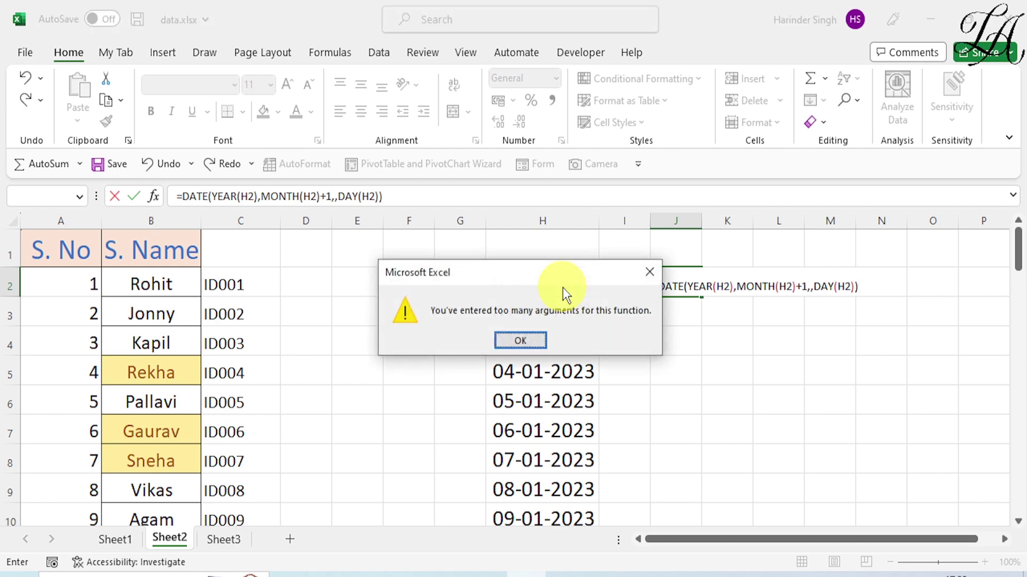
{"action": "left_click", "coordinate": [531, 341]}
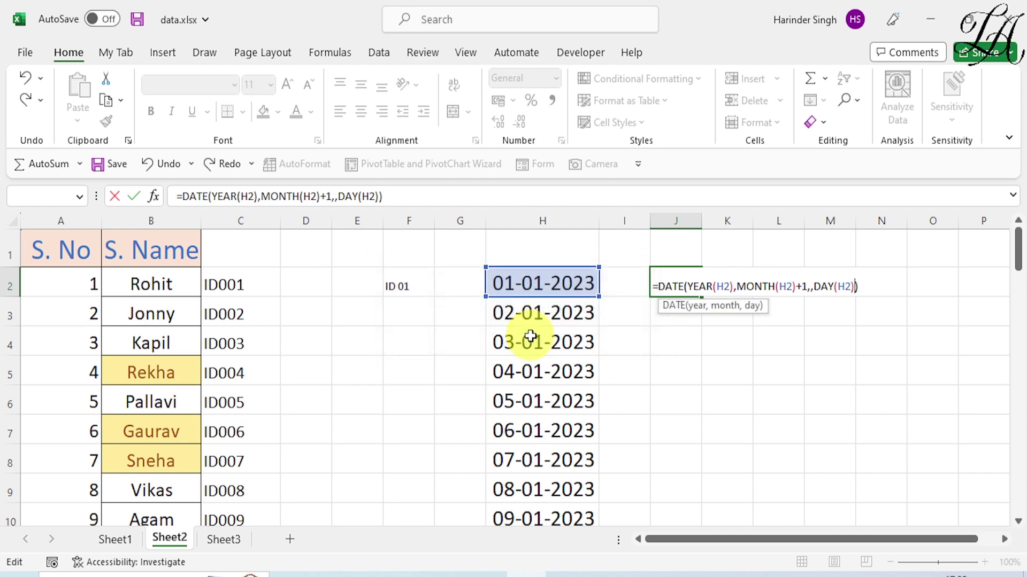
{"action": "left_click", "coordinate": [788, 302]}
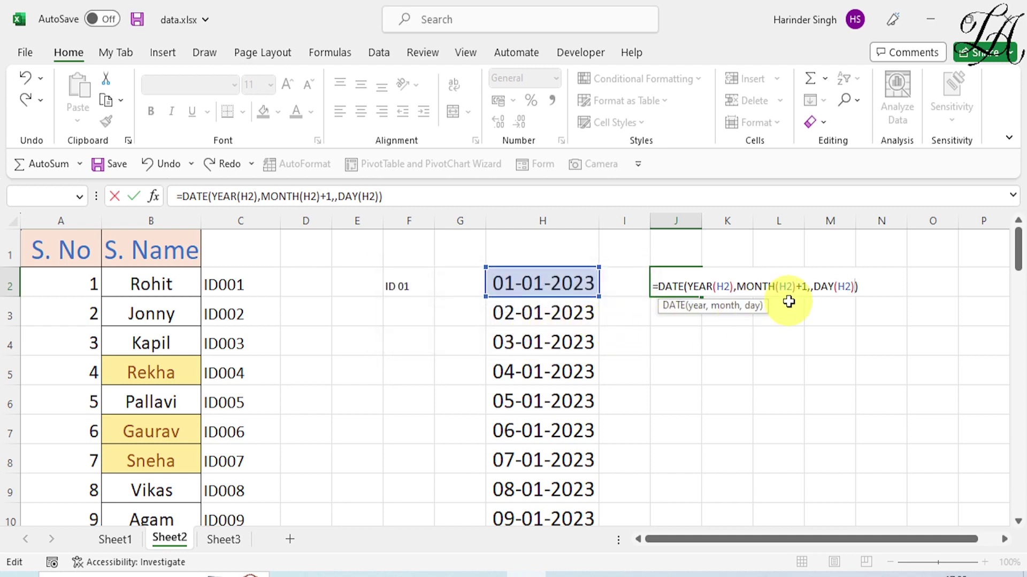
{"action": "left_click_drag", "start_coordinate": [825, 286], "coordinate": [837, 287]}
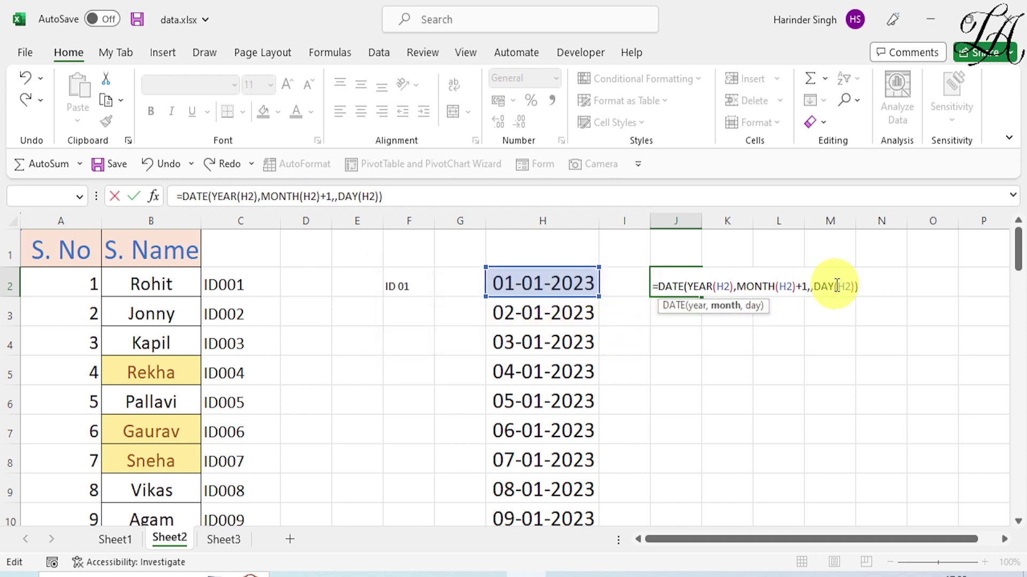
{"action": "key", "text": "BackSpace"}
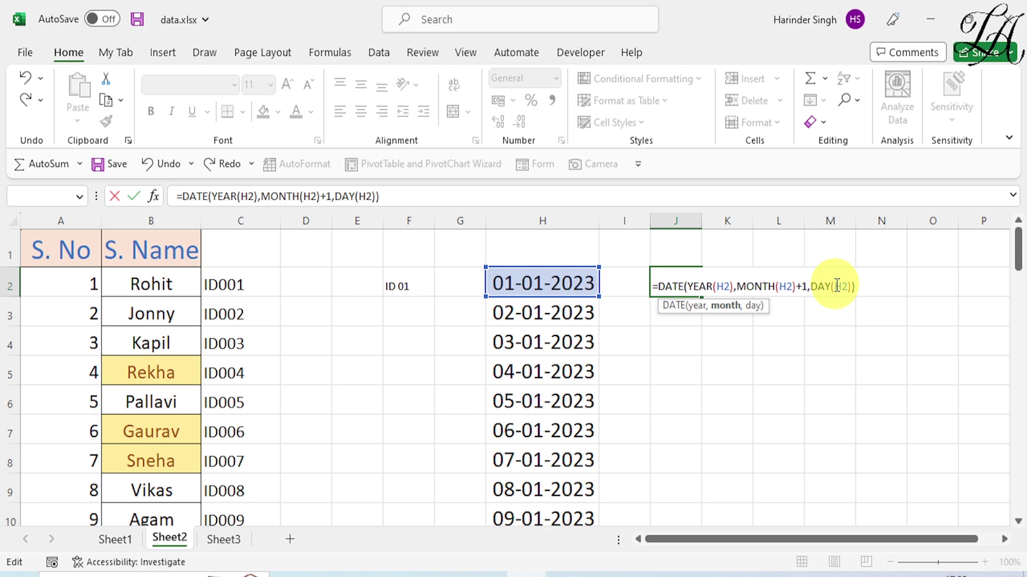
{"action": "key", "text": "Return"}
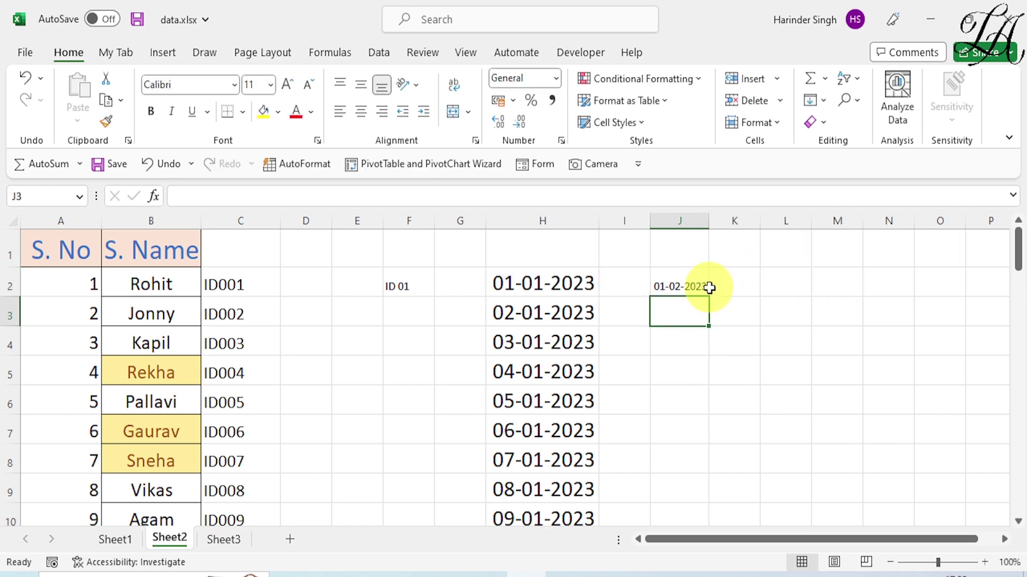
Enlarge the date in J2 to font size 16
{"action": "left_click", "coordinate": [668, 286]}
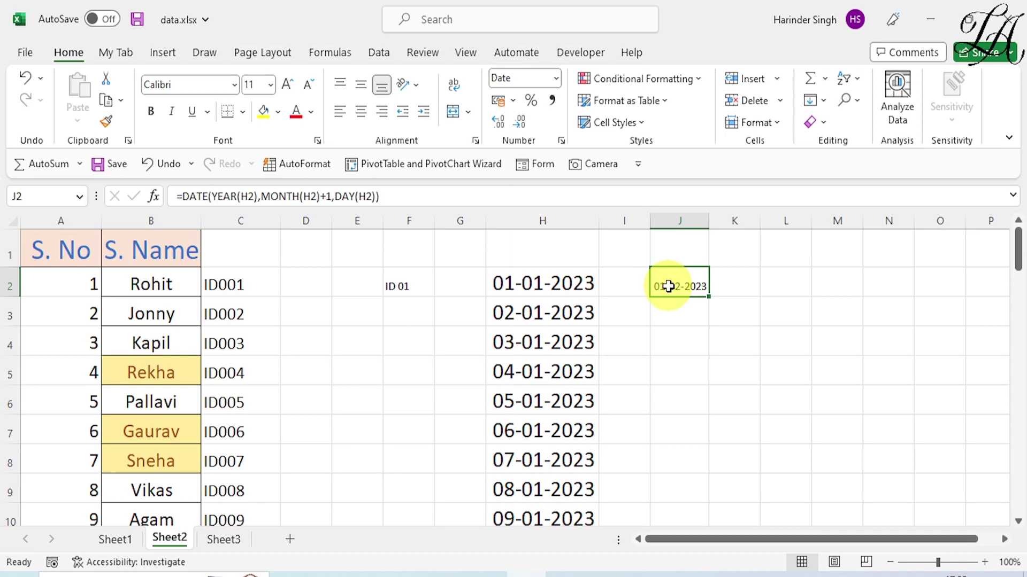
{"action": "left_click", "coordinate": [283, 85]}
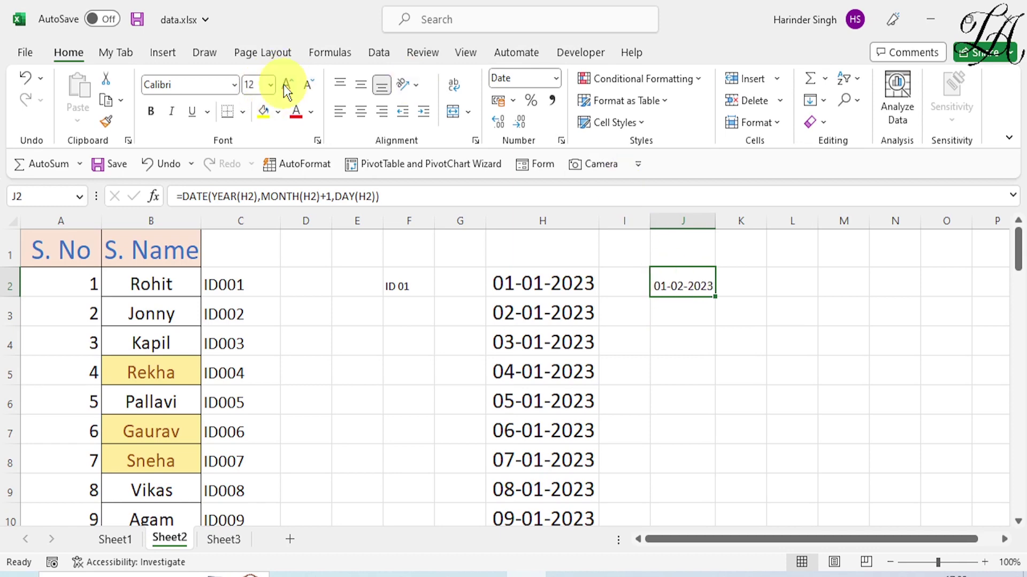
{"action": "left_click", "coordinate": [284, 84]}
{"action": "left_click", "coordinate": [283, 85]}
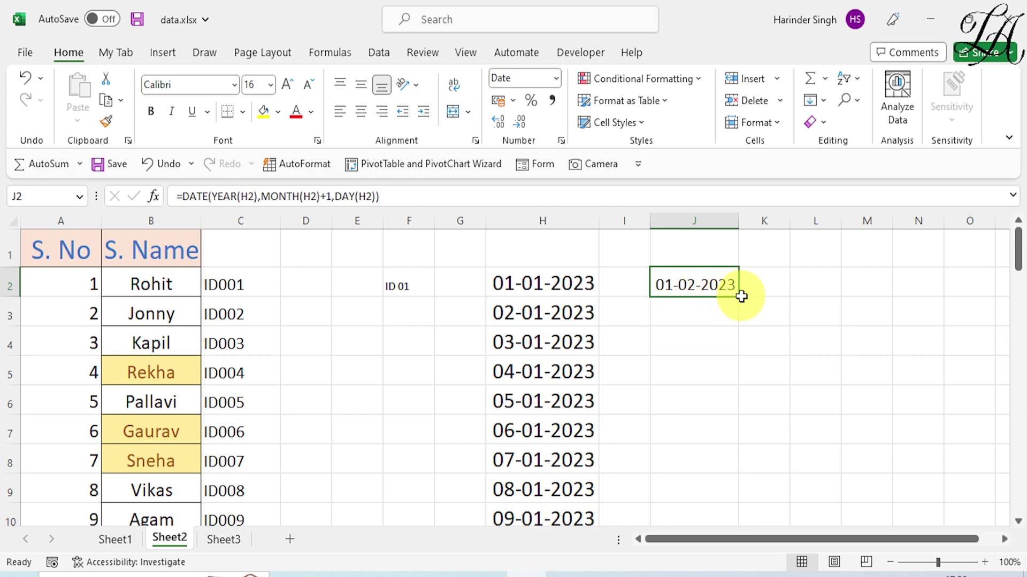
{"action": "left_click_drag", "start_coordinate": [737, 295], "coordinate": [733, 518]}
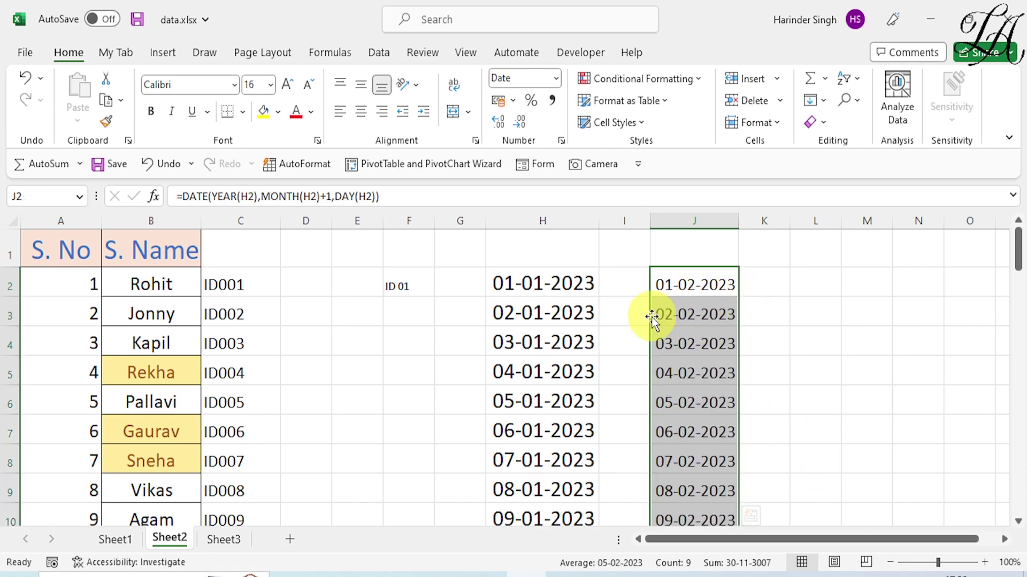
{"action": "scroll", "coordinate": [773, 420], "scroll_direction": "down", "scroll_amount": 1}
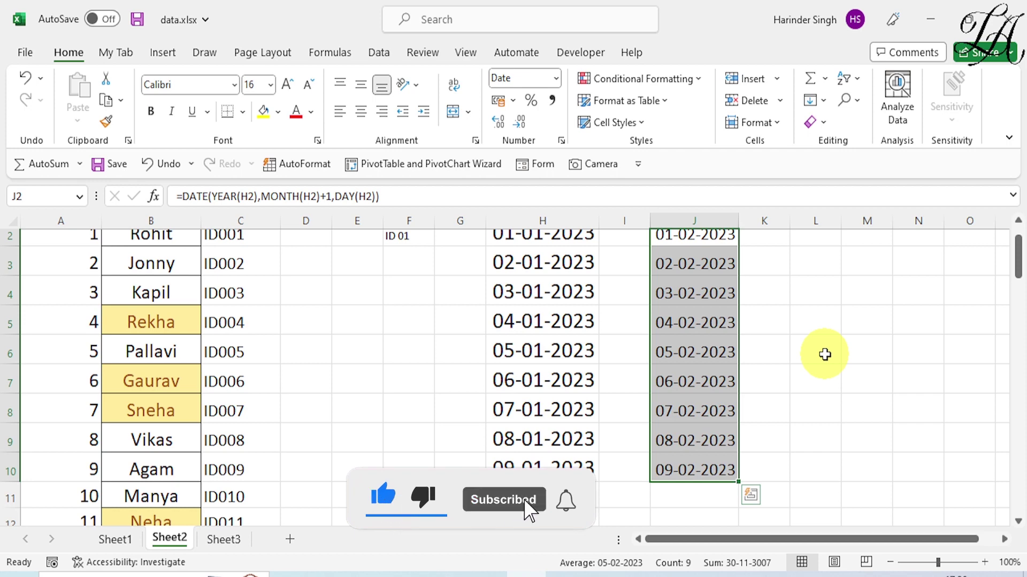
{"action": "left_click", "coordinate": [240, 540]}
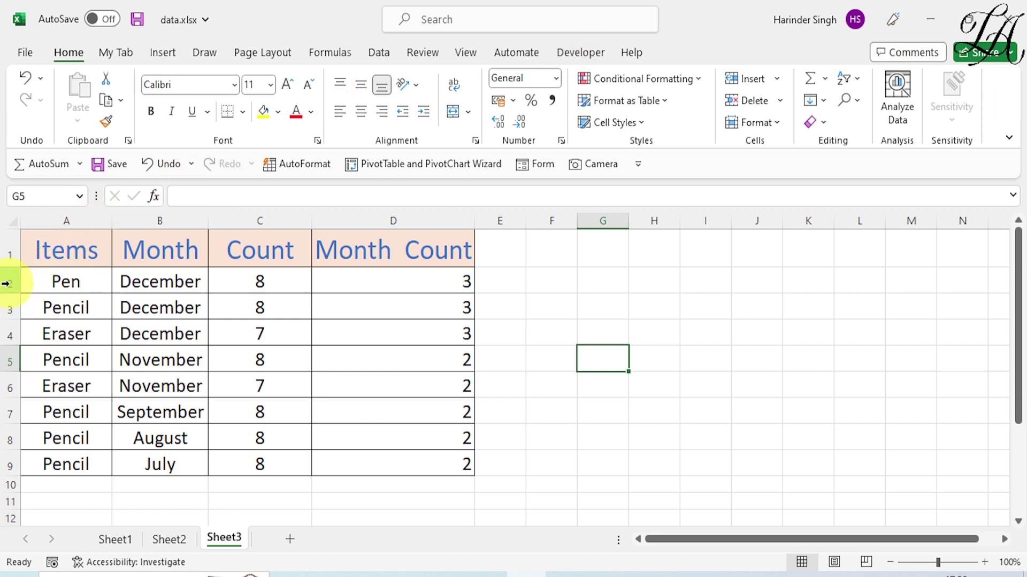
Select rows 1 through 9 of the Items table individually by their row headers
{"action": "left_click", "coordinate": [7, 250]}
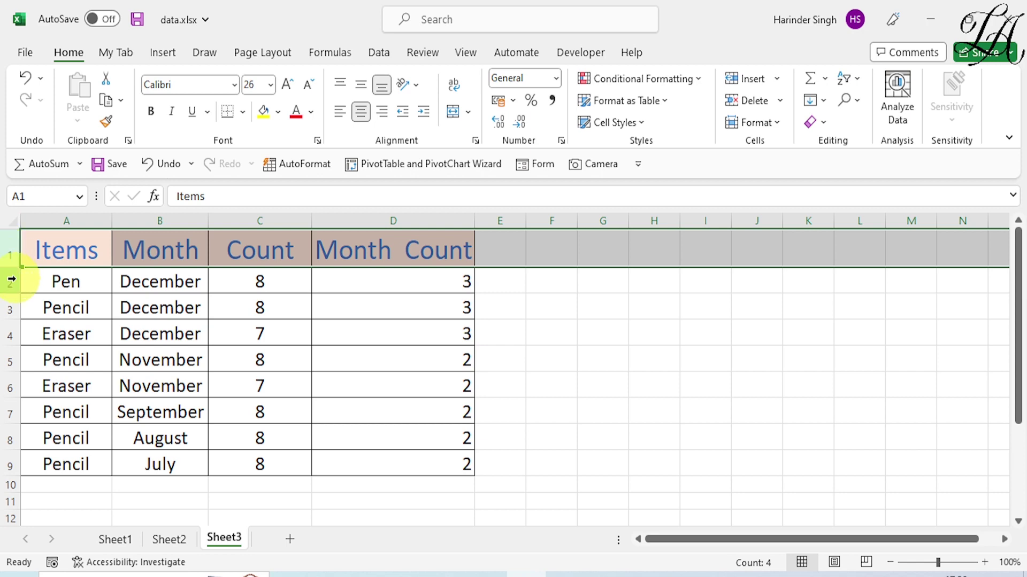
{"action": "left_click", "coordinate": [11, 278], "text": "ctrl"}
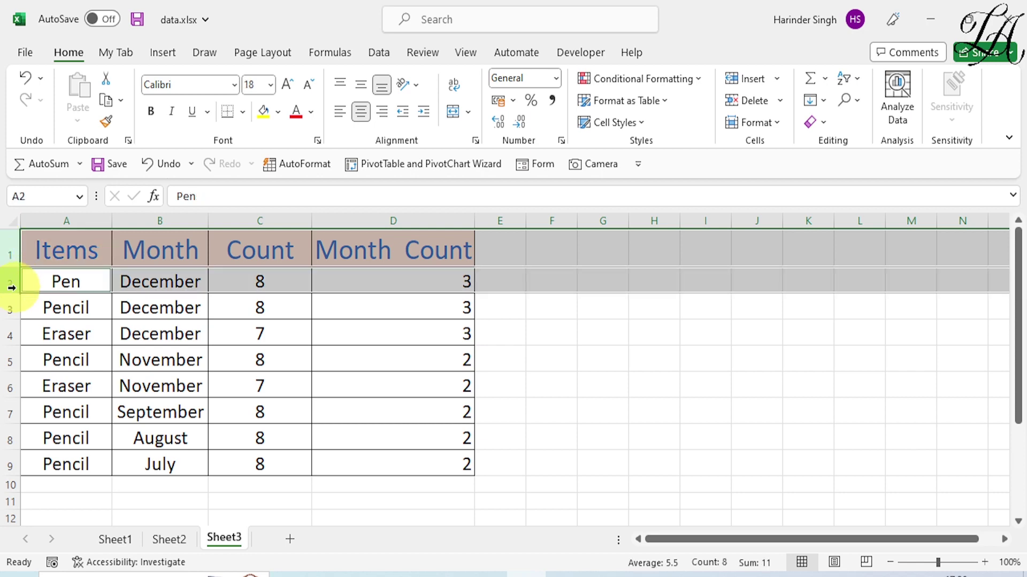
{"action": "left_click", "coordinate": [15, 309], "text": "ctrl"}
{"action": "left_click", "coordinate": [11, 334], "text": "ctrl"}
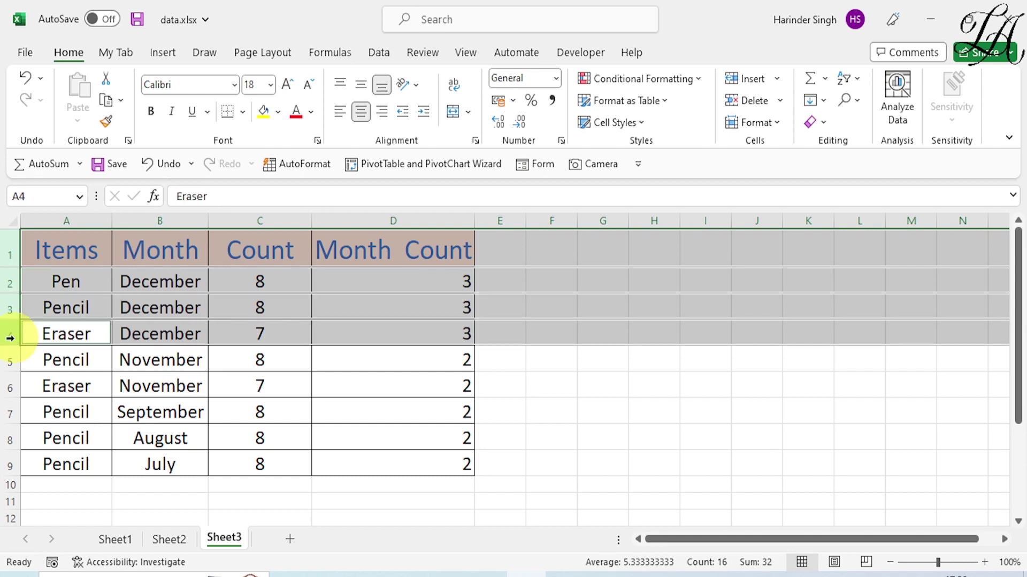
{"action": "left_click", "coordinate": [11, 364], "text": "ctrl"}
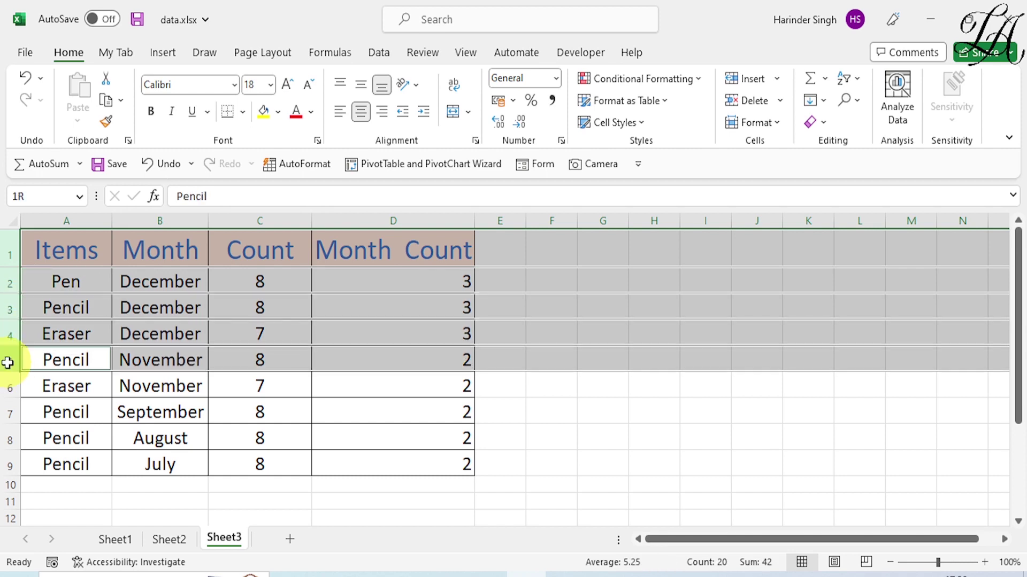
{"action": "left_click", "coordinate": [11, 384], "text": "ctrl"}
{"action": "left_click", "coordinate": [12, 414], "text": "ctrl"}
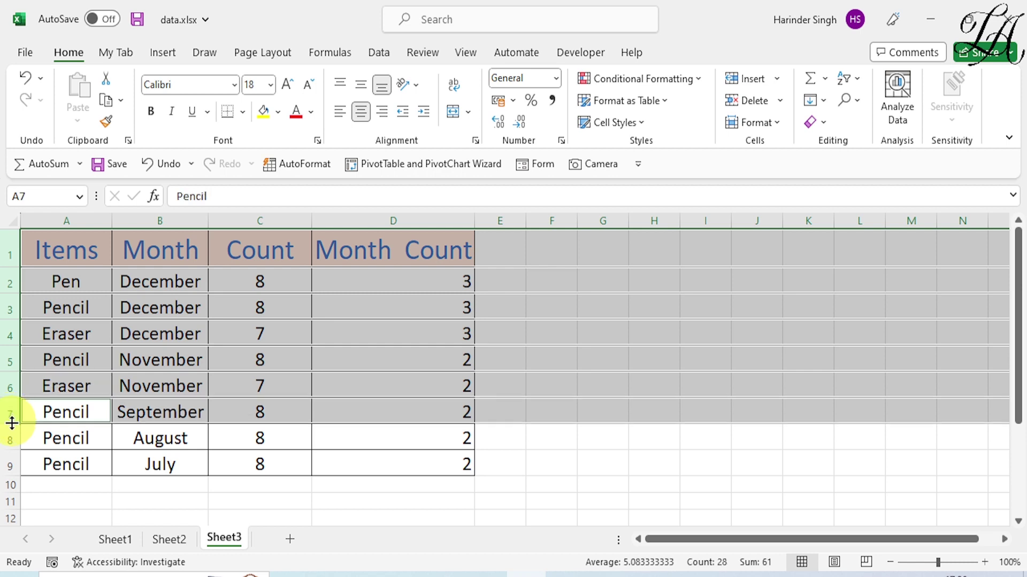
{"action": "left_click", "coordinate": [10, 438], "text": "ctrl"}
{"action": "left_click", "coordinate": [7, 465], "text": "ctrl"}
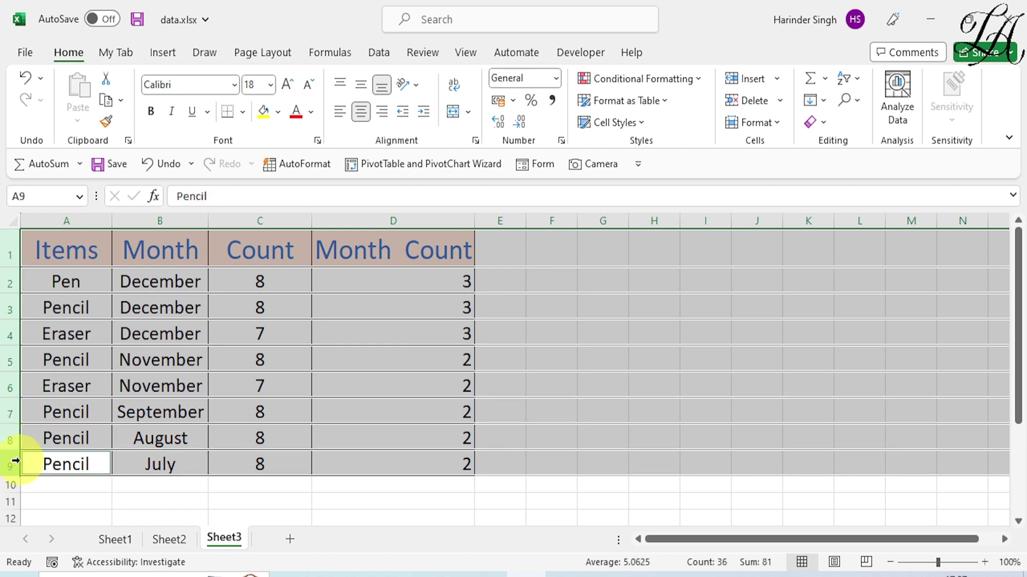
Insert a blank row above each selected row, moving Pen to row 4 and Pencil to row 18
{"action": "right_click", "coordinate": [130, 337]}
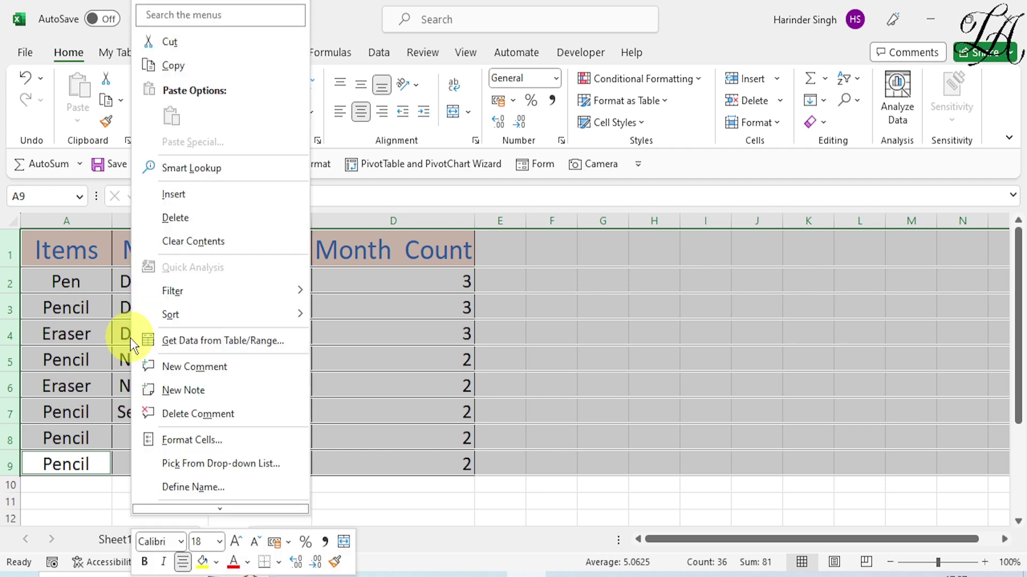
{"action": "left_click", "coordinate": [178, 196]}
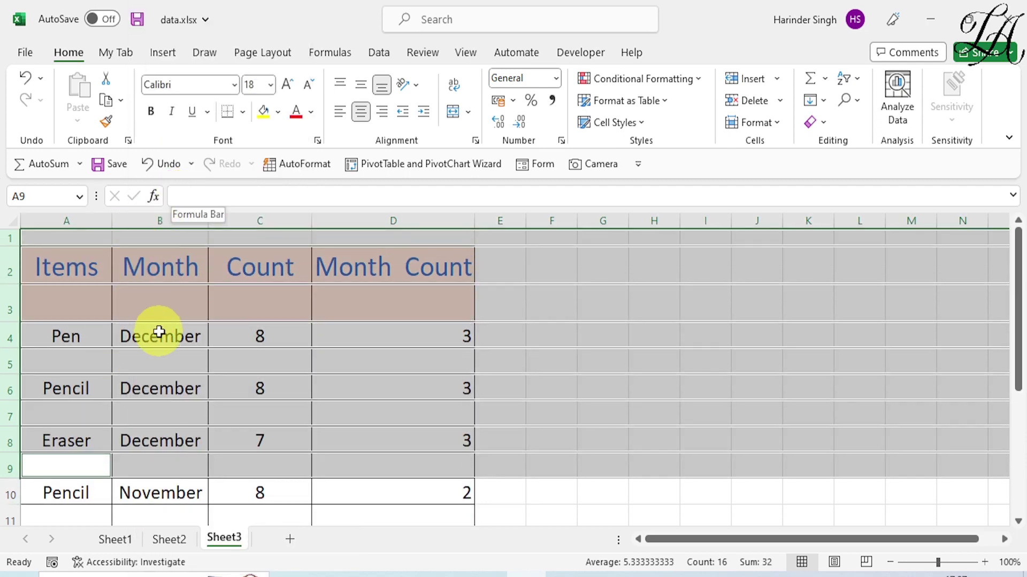
{"action": "left_click", "coordinate": [556, 334]}
{"action": "scroll", "coordinate": [262, 433], "scroll_direction": "down", "scroll_amount": 2}
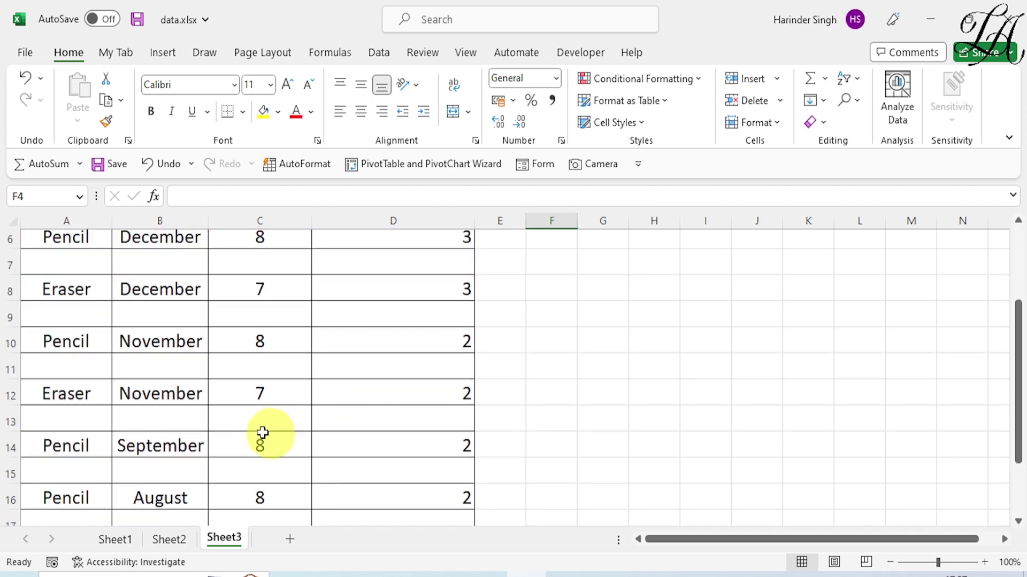
{"action": "scroll", "coordinate": [410, 376], "scroll_direction": "down", "scroll_amount": 2}
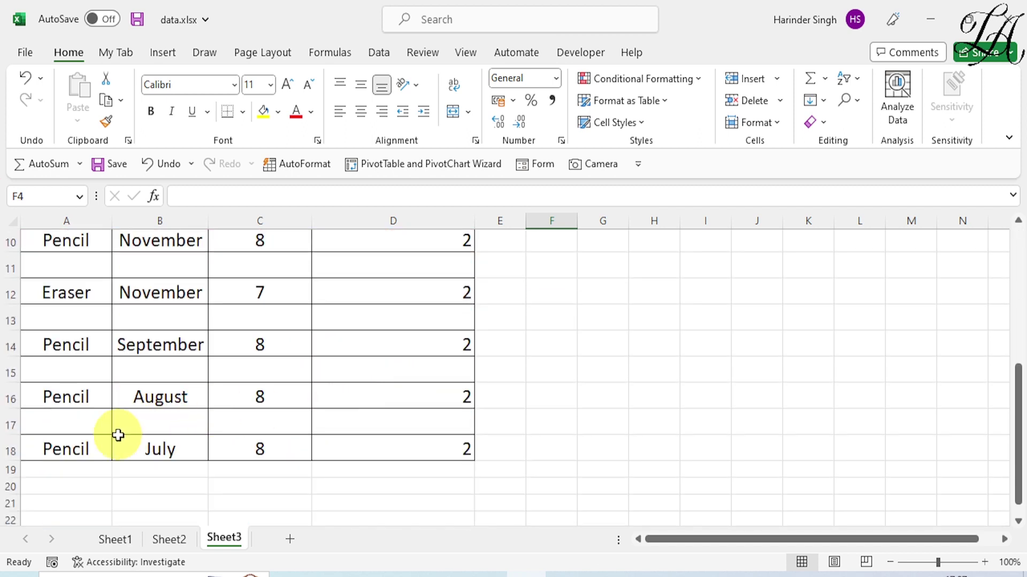
{"action": "scroll", "coordinate": [267, 403], "scroll_direction": "up", "scroll_amount": 1}
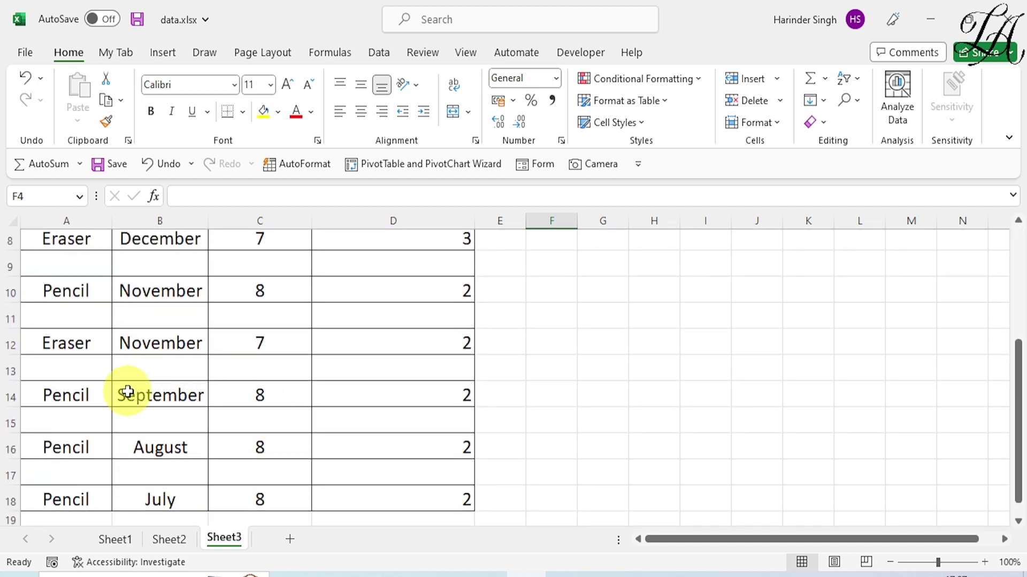